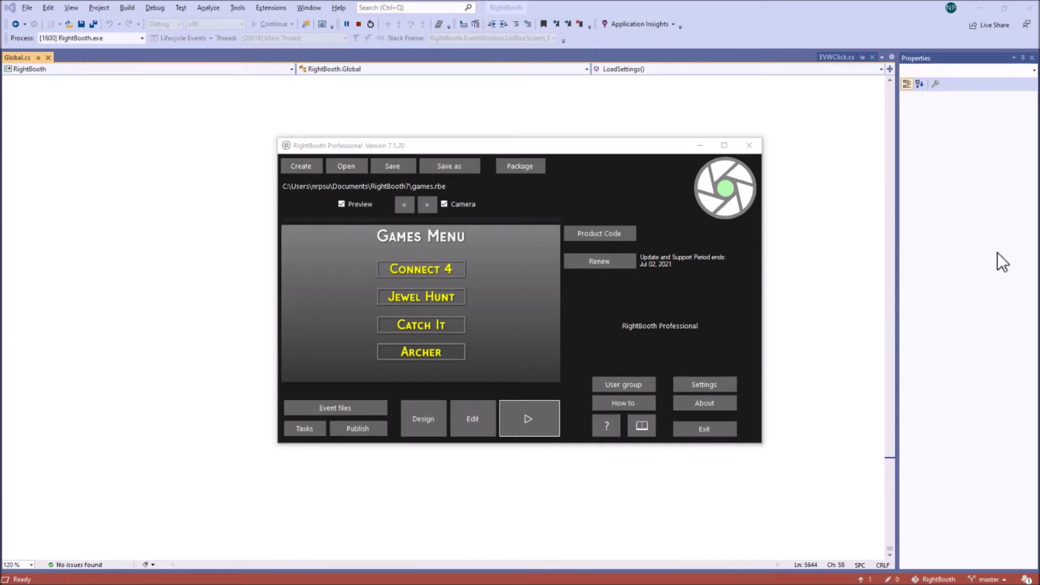
Step: Open the games.rbe event's screens for editing
{"action": "left_click", "coordinate": [482, 429]}
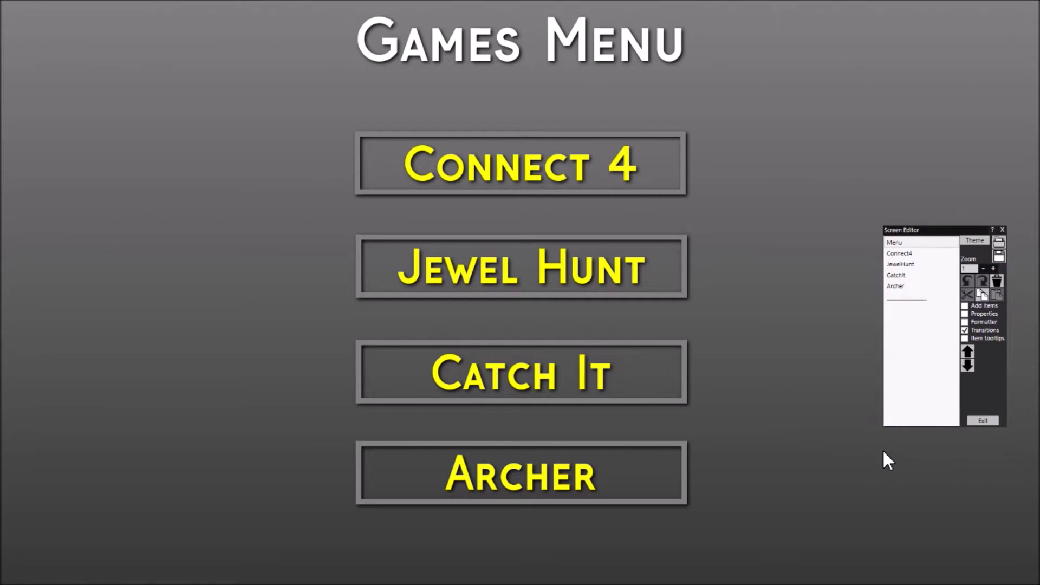
Step: Switch to the video player and play the MVI_8390 recording of the games menu
{"action": "key", "text": "alt+Tab"}
{"action": "key", "text": "alt+Tab"}
{"action": "key", "text": "alt+Tab"}
{"action": "key", "text": "alt+Tab"}
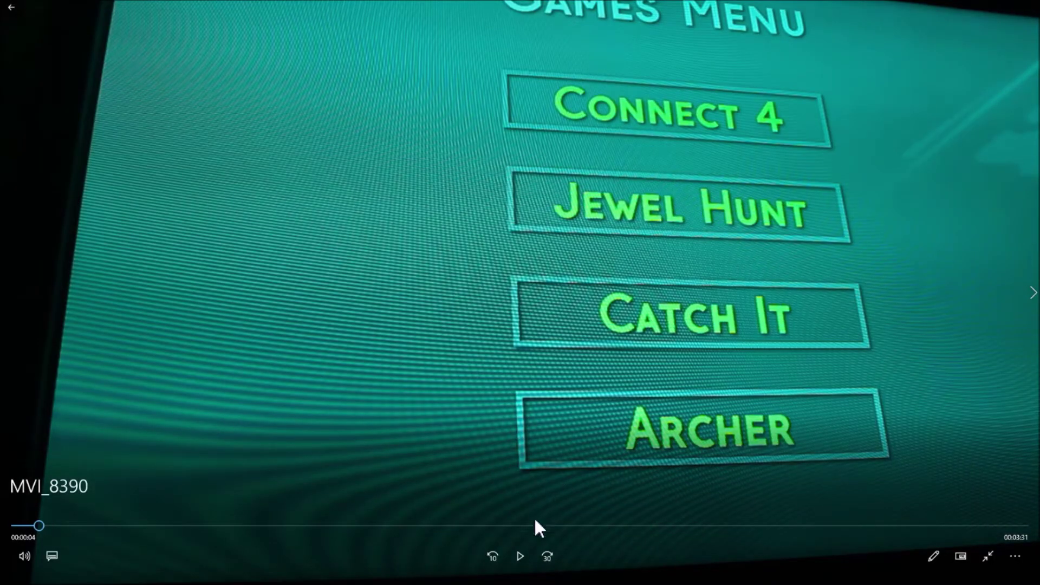
{"action": "left_click", "coordinate": [520, 556]}
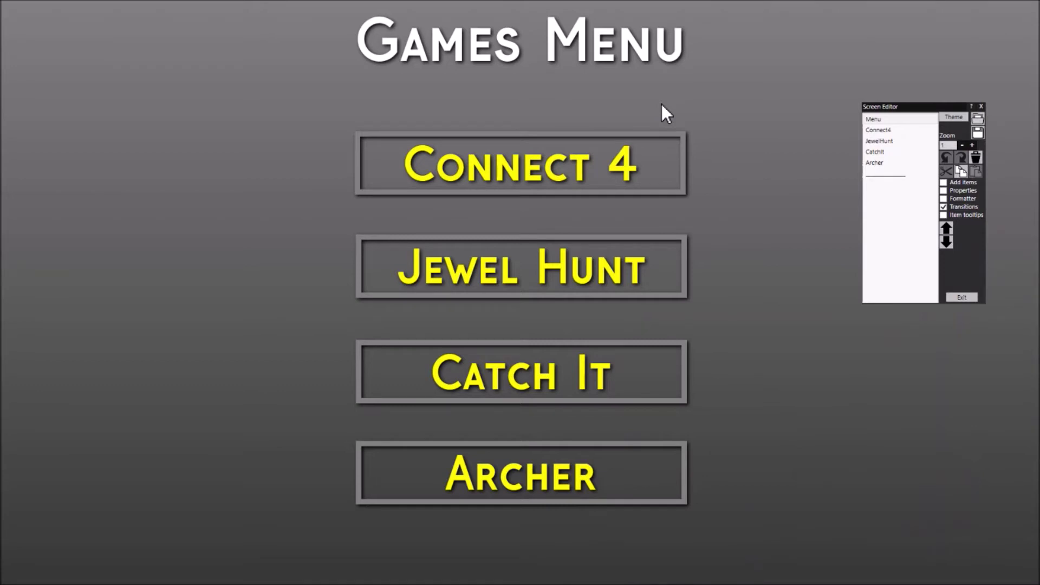
Step: Switch to Chrome and look through the h5games.online games catalogue, from the genre list down to the game thumbnails
{"action": "key", "text": "alt+Tab"}
{"action": "key", "text": "alt+Tab"}
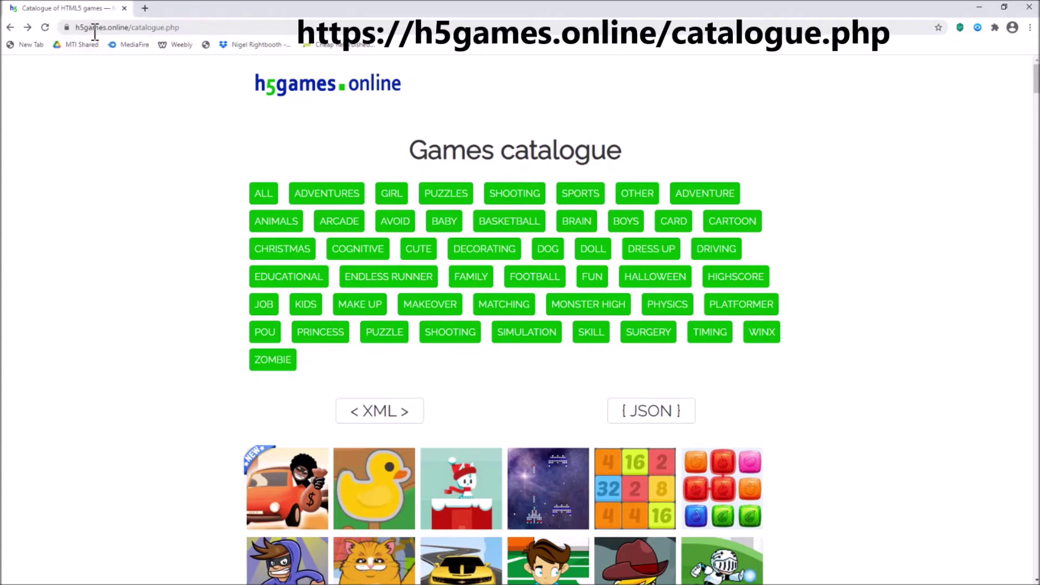
{"action": "scroll", "coordinate": [765, 196], "scroll_direction": "down", "scroll_amount": 11}
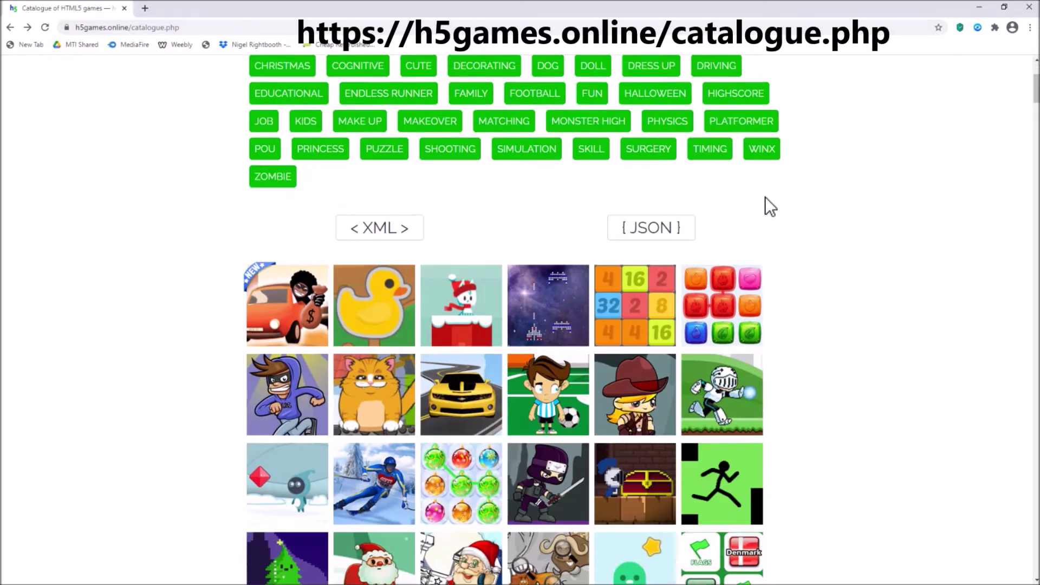
{"action": "scroll", "coordinate": [764, 197], "scroll_direction": "down", "scroll_amount": 10}
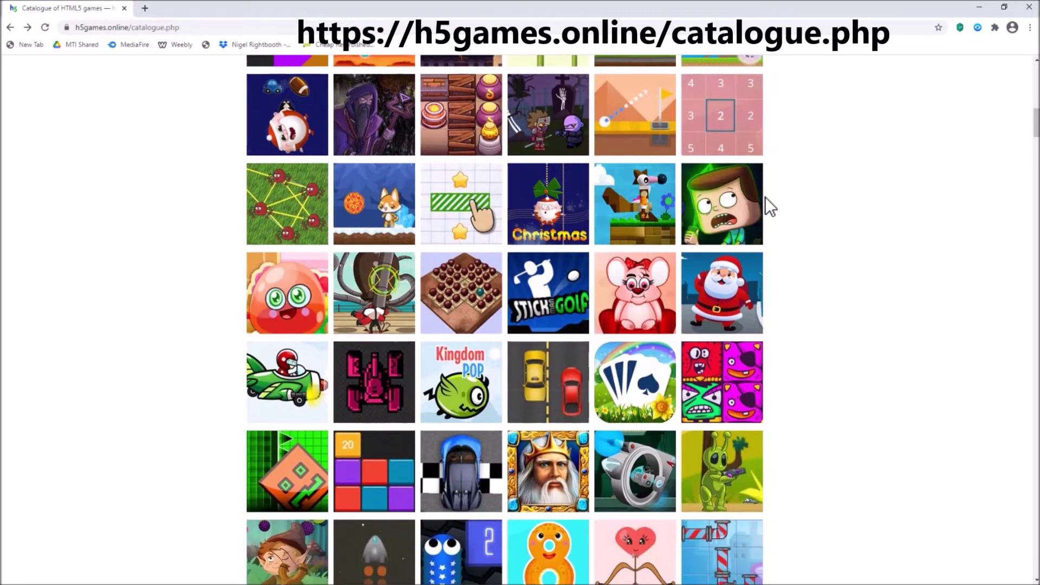
{"action": "scroll", "coordinate": [765, 197], "scroll_direction": "up", "scroll_amount": 7}
{"action": "scroll", "coordinate": [765, 197], "scroll_direction": "up", "scroll_amount": 8}
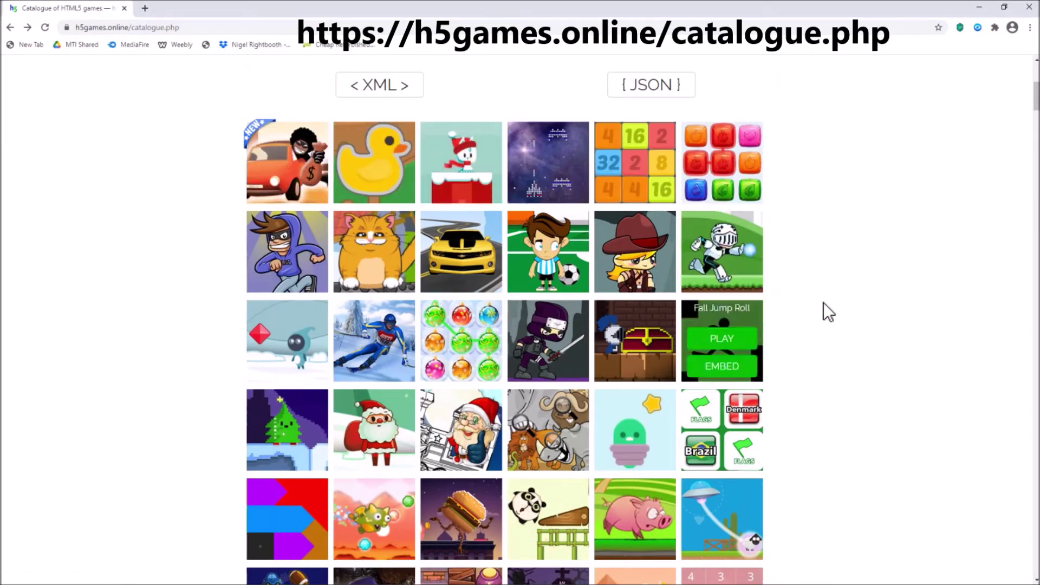
{"action": "scroll", "coordinate": [928, 307], "scroll_direction": "down", "scroll_amount": 10}
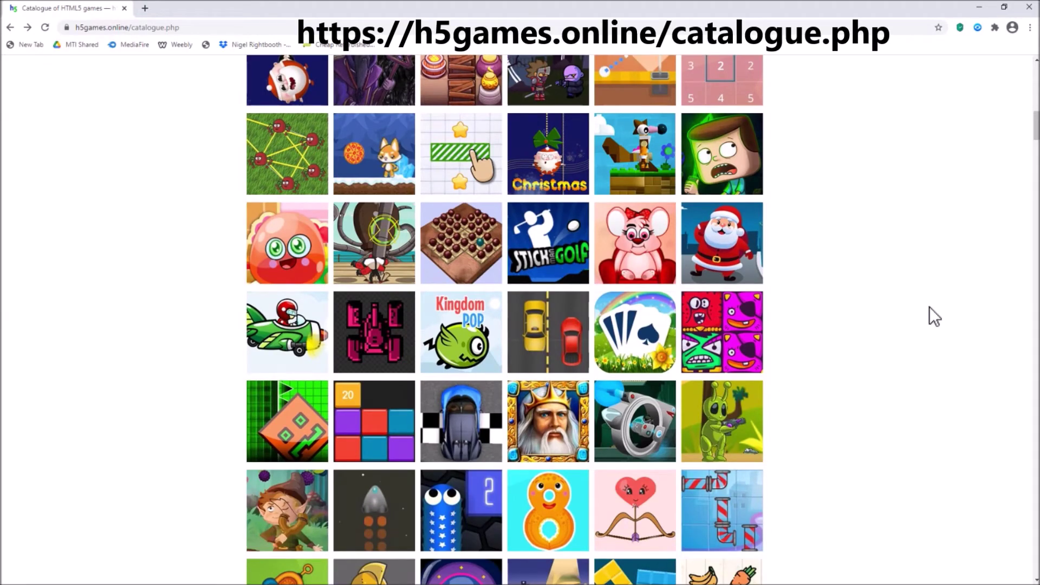
{"action": "scroll", "coordinate": [928, 307], "scroll_direction": "down", "scroll_amount": 13}
{"action": "scroll", "coordinate": [928, 307], "scroll_direction": "up", "scroll_amount": 8}
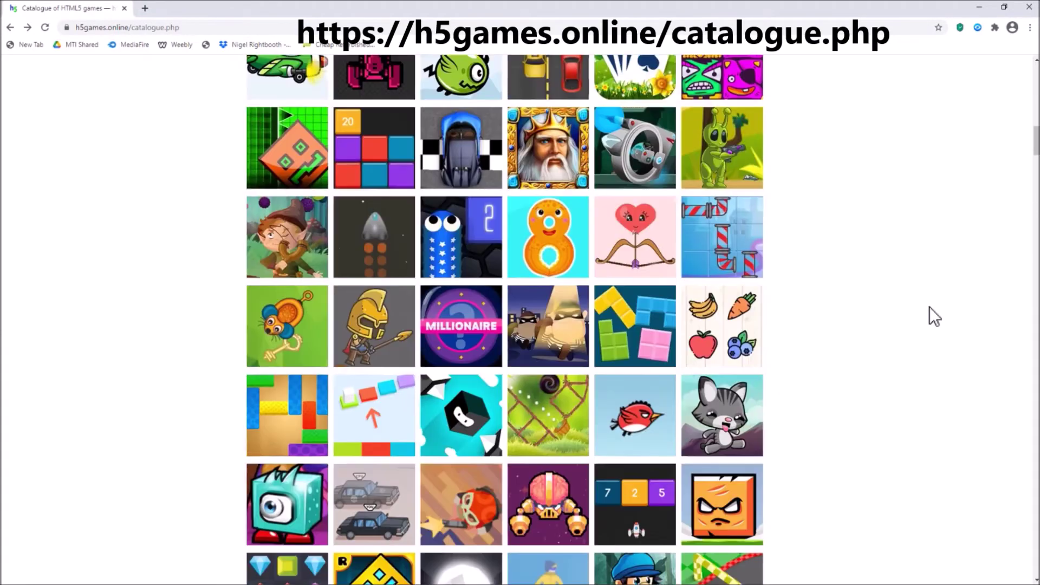
{"action": "scroll", "coordinate": [928, 307], "scroll_direction": "up", "scroll_amount": 15}
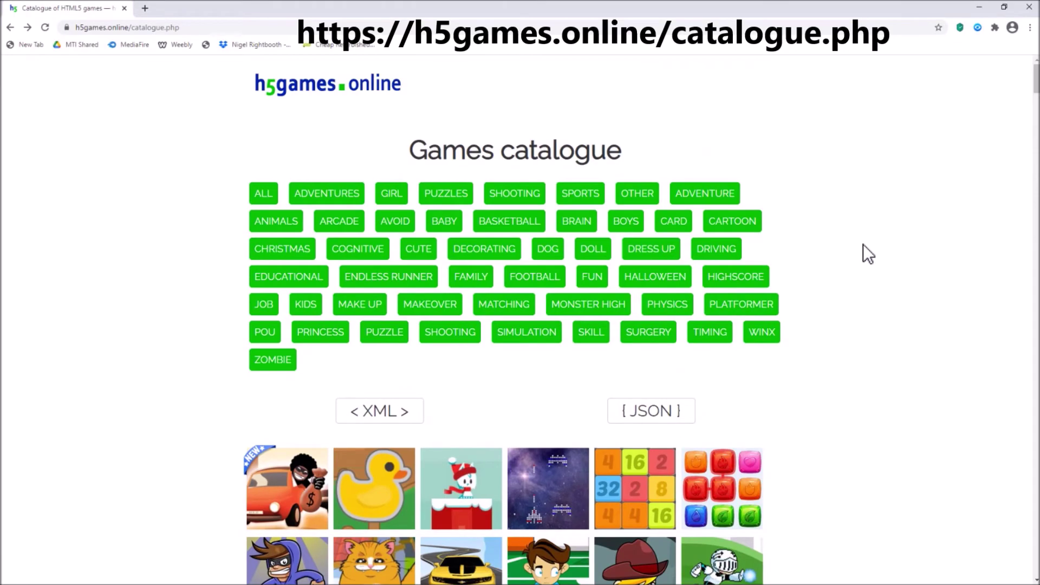
Step: Filter the games catalogue to the Puzzle genre and launch the Connect 4 game
{"action": "left_click", "coordinate": [380, 337]}
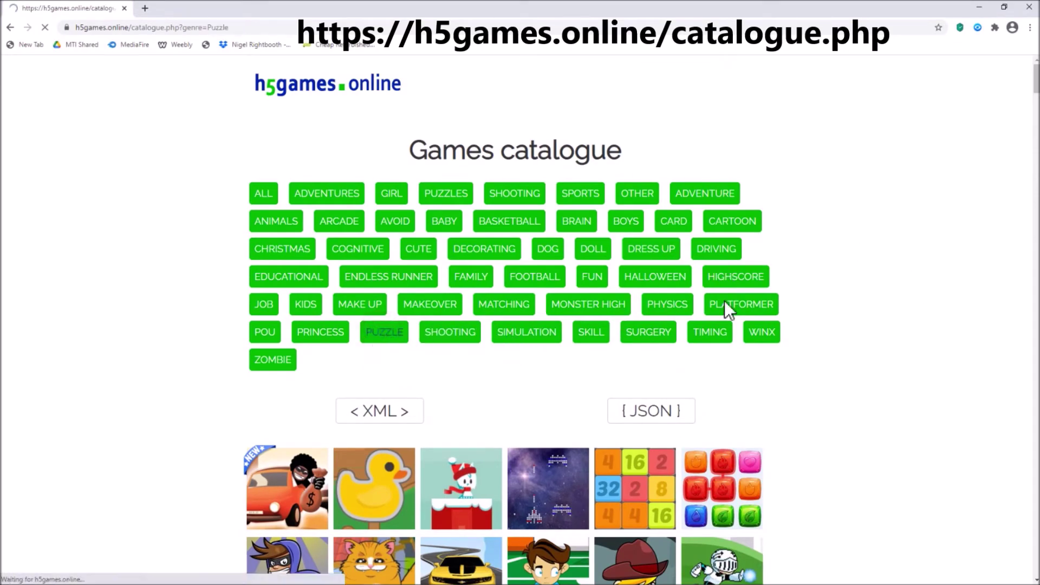
{"action": "scroll", "coordinate": [929, 254], "scroll_direction": "down", "scroll_amount": 20}
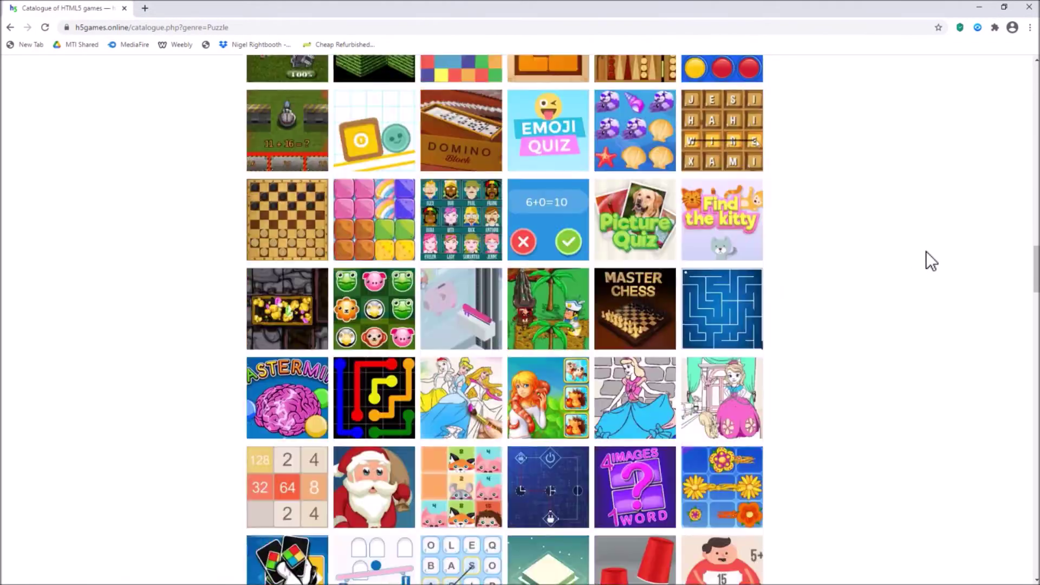
{"action": "scroll", "coordinate": [925, 251], "scroll_direction": "up", "scroll_amount": 5}
{"action": "mouse_move", "coordinate": [721, 302]}
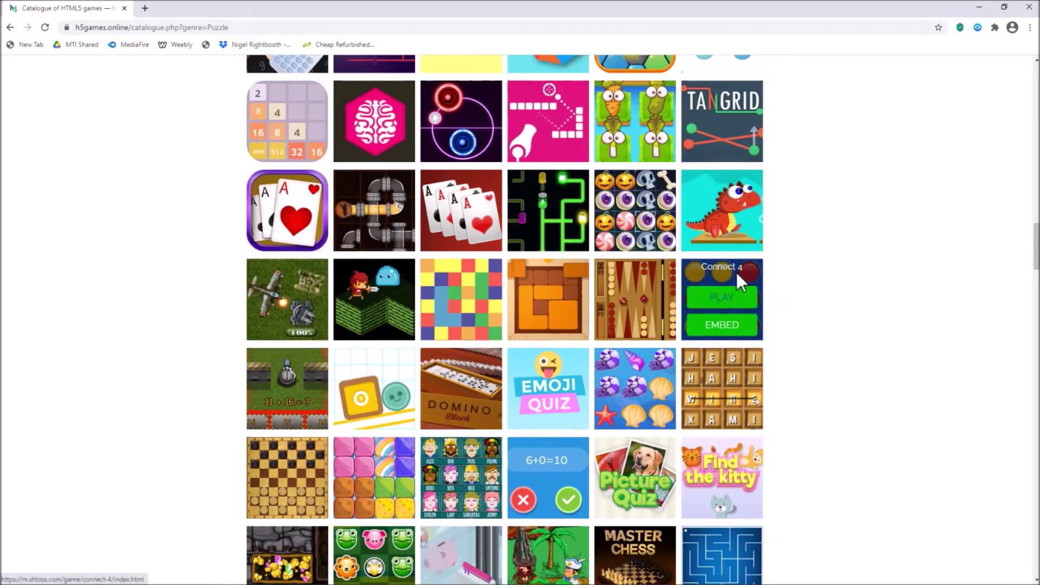
{"action": "left_click", "coordinate": [727, 301]}
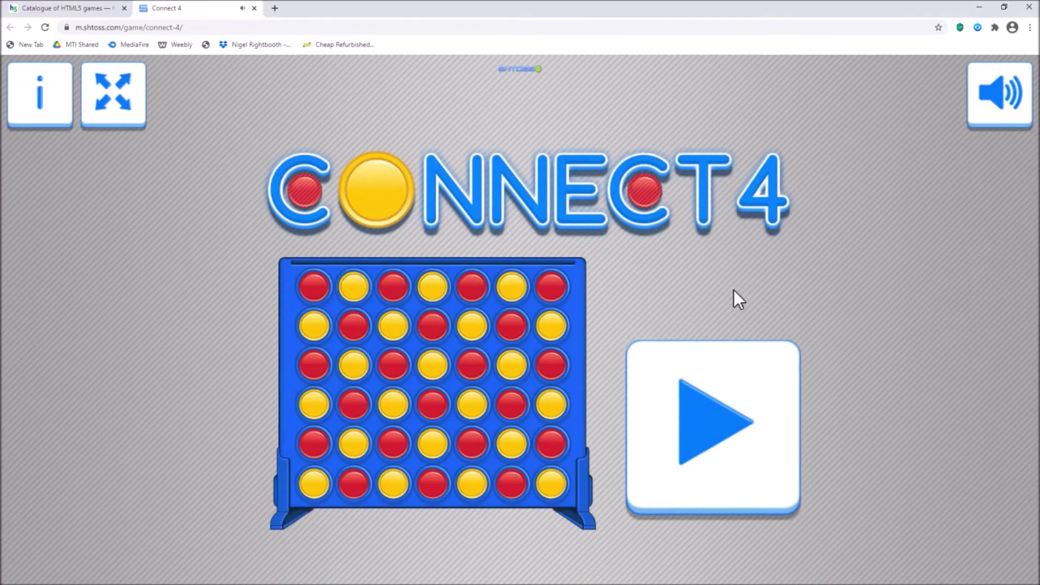
Step: Mute Connect 4, try a game against the computer with discs in the second and fourth columns, and close its tab
{"action": "left_click", "coordinate": [1001, 93]}
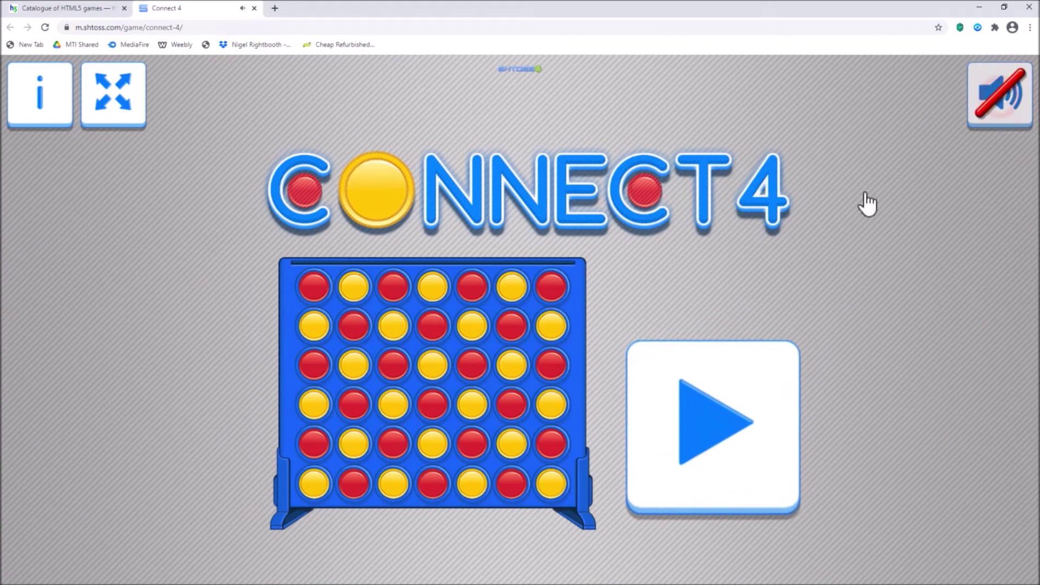
{"action": "left_click", "coordinate": [710, 424]}
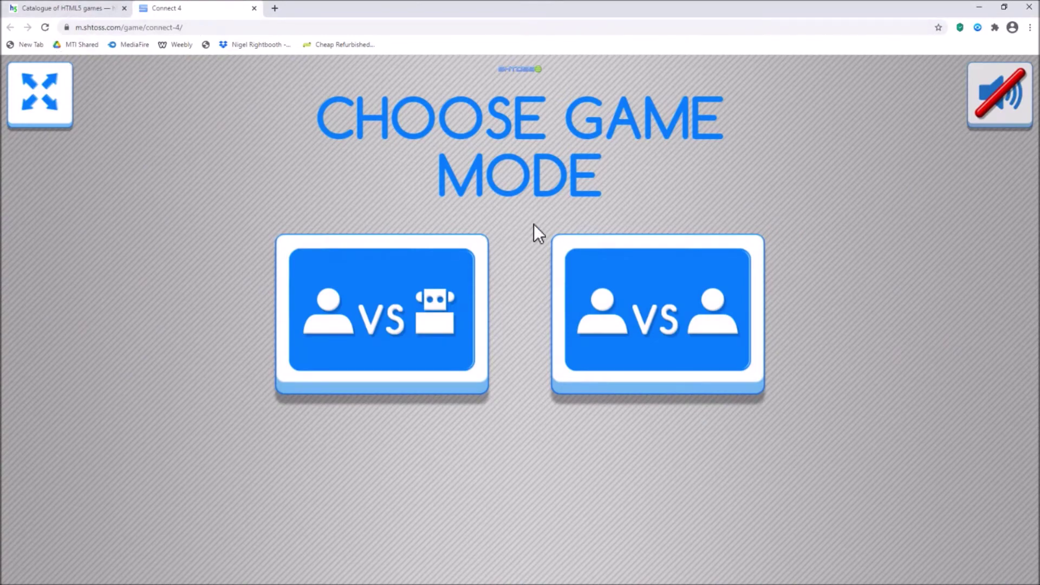
{"action": "left_click", "coordinate": [403, 316]}
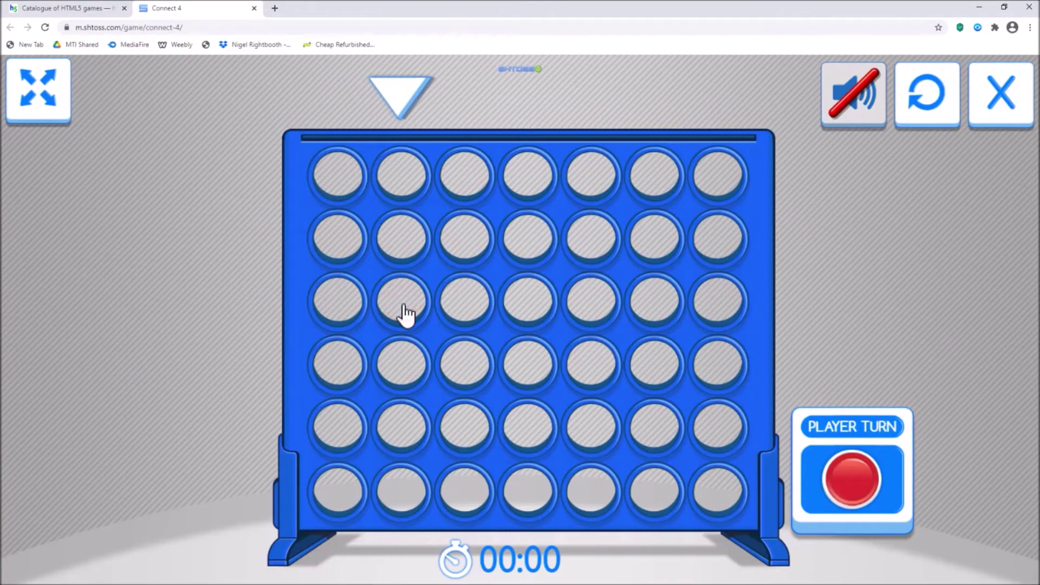
{"action": "left_click", "coordinate": [406, 494]}
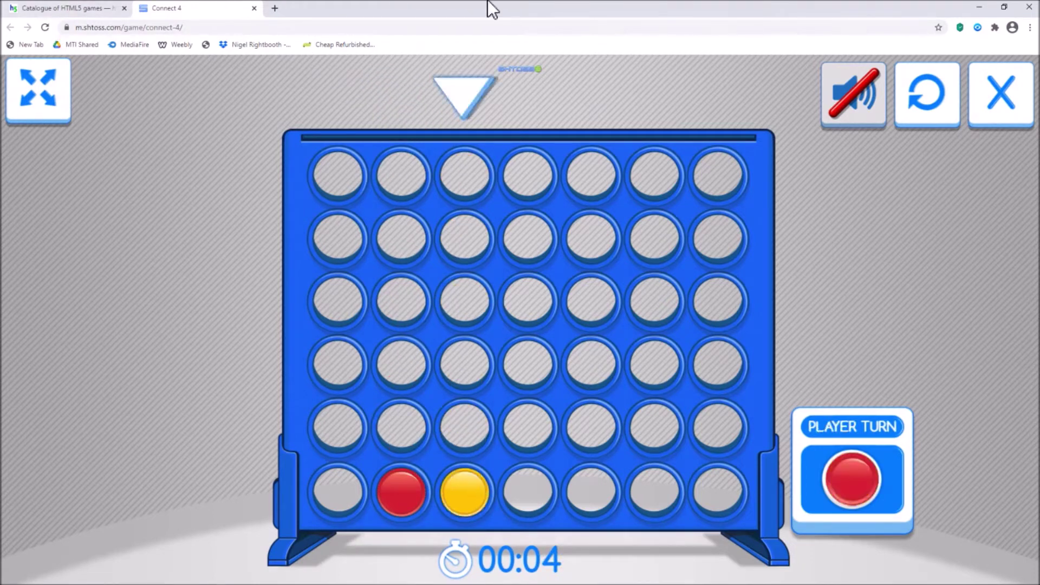
{"action": "left_click", "coordinate": [534, 484]}
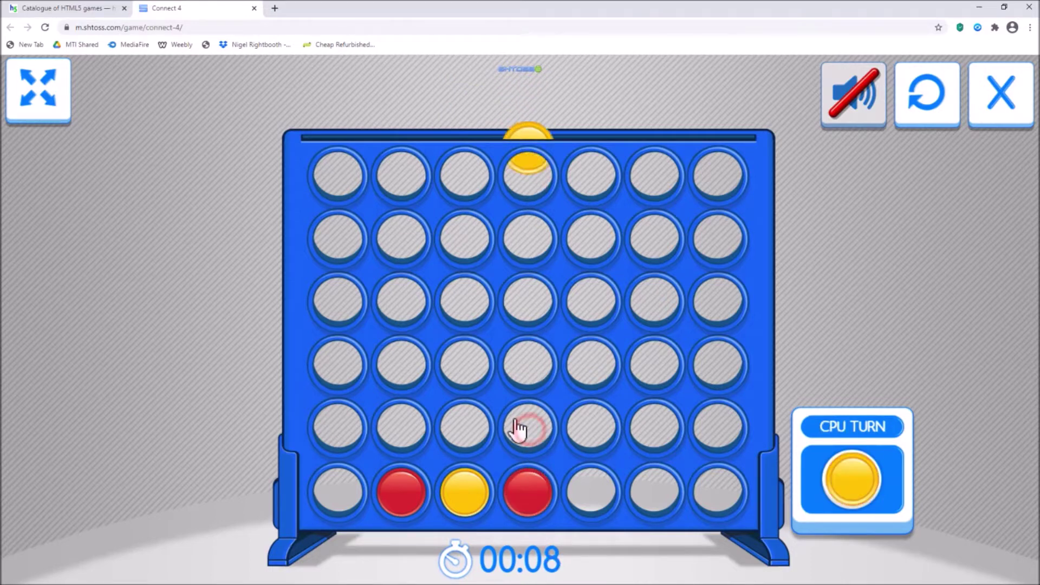
{"action": "left_click", "coordinate": [254, 8]}
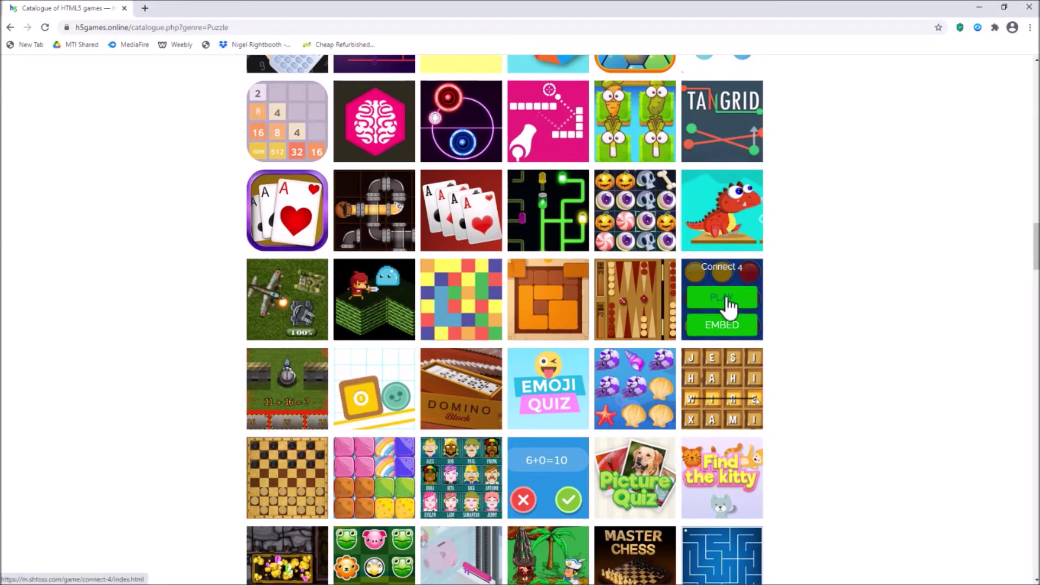
Step: Launch Connect 4 again with the sound muted, select its full web address, and close the game's tab
{"action": "left_click", "coordinate": [727, 296]}
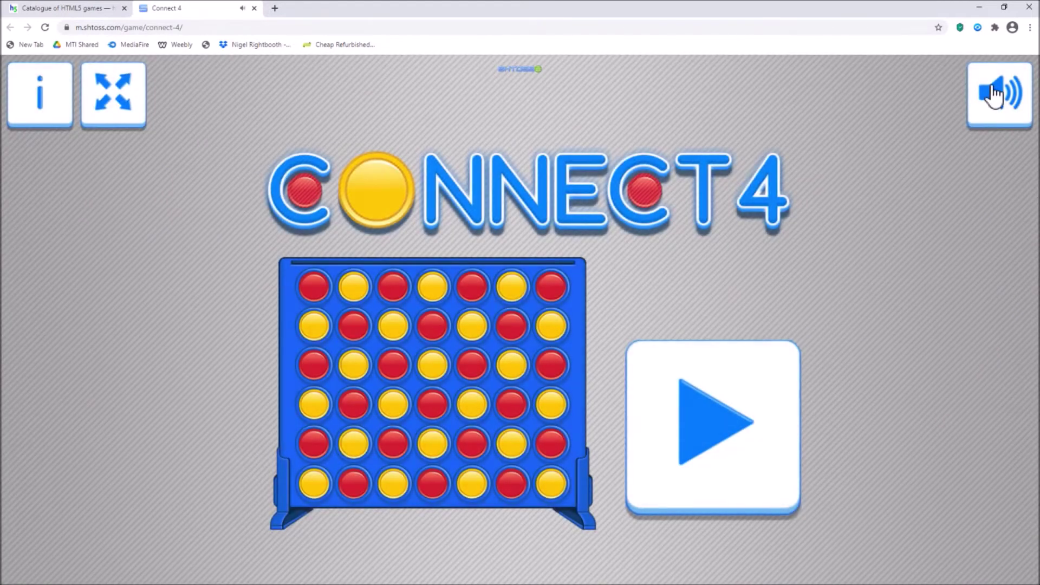
{"action": "left_click", "coordinate": [996, 93]}
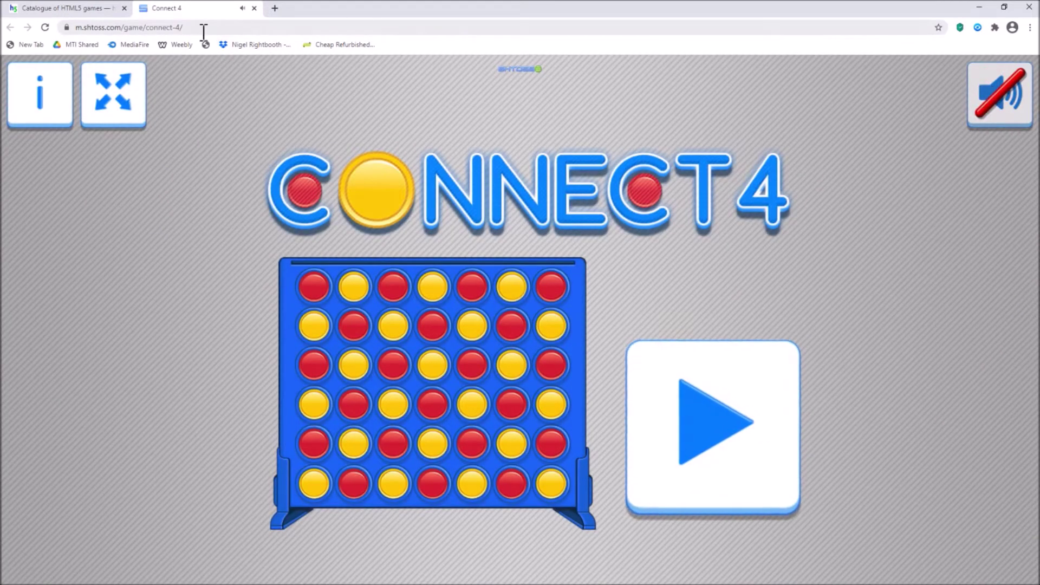
{"action": "left_click_drag", "start_coordinate": [187, 28], "coordinate": [72, 28]}
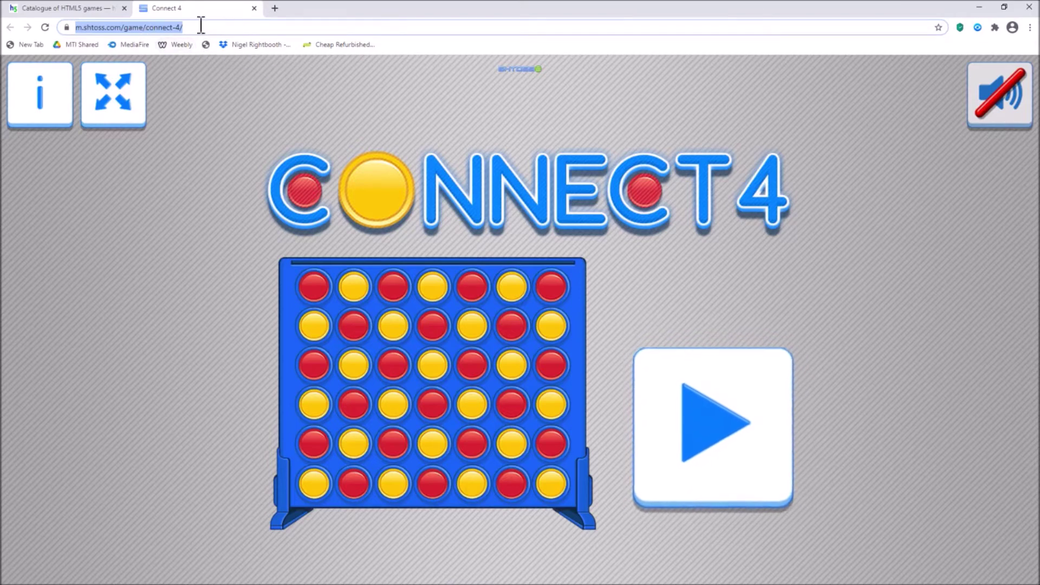
{"action": "left_click", "coordinate": [254, 8]}
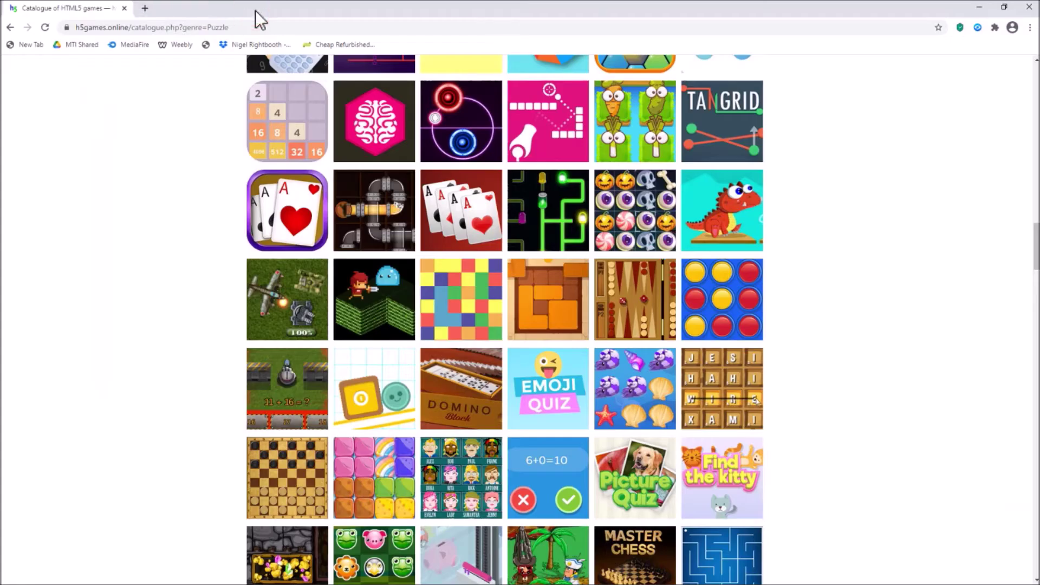
Step: Browse the Puzzle genre thumbnails for other games suitable for the menu
{"action": "scroll", "coordinate": [802, 342], "scroll_direction": "up", "scroll_amount": 8}
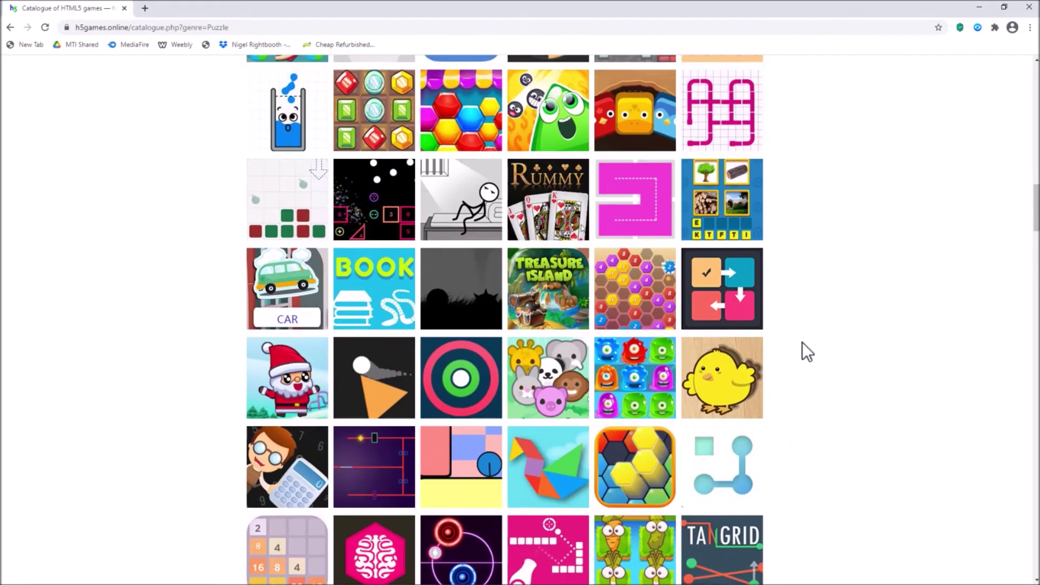
{"action": "scroll", "coordinate": [643, 290], "scroll_direction": "up", "scroll_amount": 8}
{"action": "scroll", "coordinate": [567, 210], "scroll_direction": "up", "scroll_amount": 6}
{"action": "scroll", "coordinate": [570, 212], "scroll_direction": "down", "scroll_amount": 3}
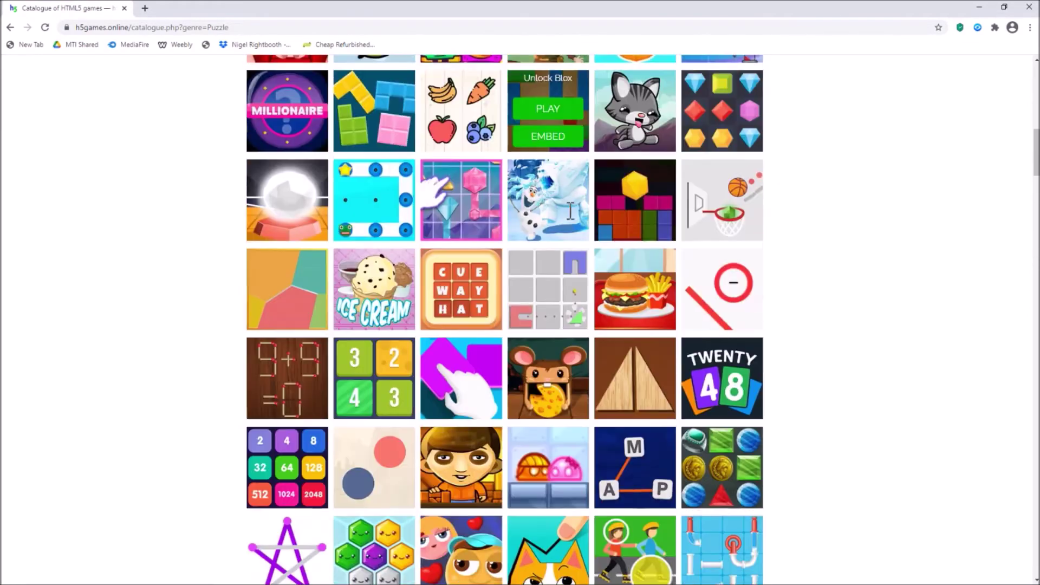
{"action": "scroll", "coordinate": [570, 214], "scroll_direction": "down", "scroll_amount": 10}
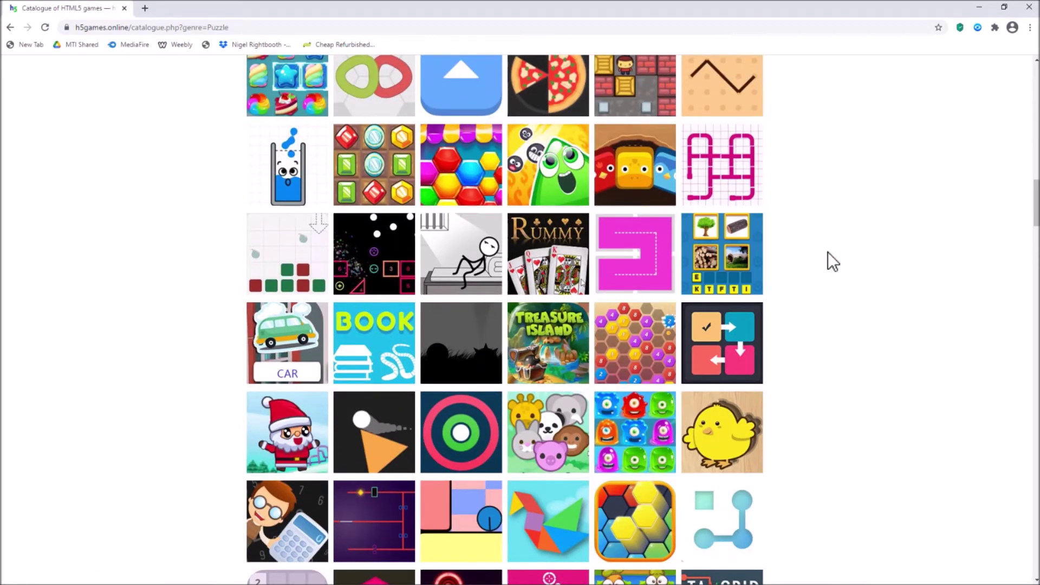
{"action": "scroll", "coordinate": [825, 259], "scroll_direction": "down", "scroll_amount": 3}
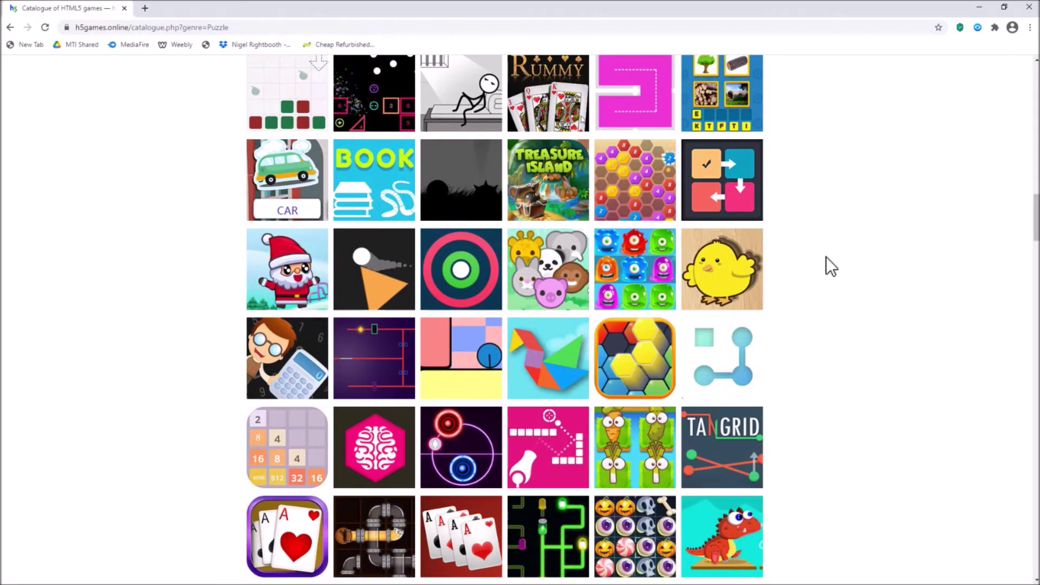
Step: Switch back to the RightBooth screen editor and slightly shift the Games Menu title and the Connect 4, Jewel Hunt and Catch It labels
{"action": "key", "text": "alt+Tab"}
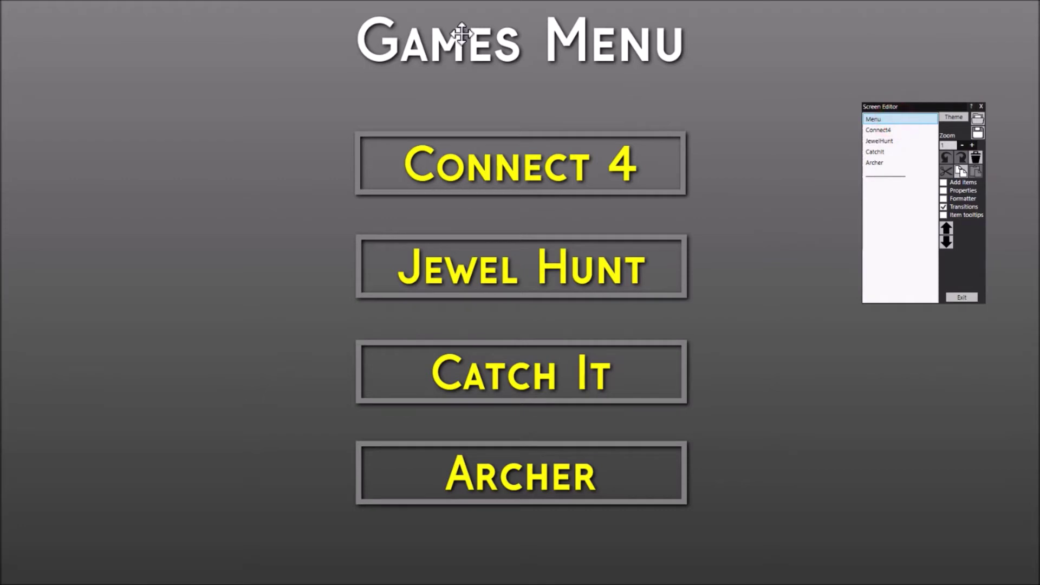
{"action": "mouse_move", "coordinate": [462, 34]}
{"action": "left_mouse_down"}
{"action": "mouse_move", "coordinate": [493, 36]}
{"action": "mouse_move", "coordinate": [467, 34]}
{"action": "mouse_move", "coordinate": [479, 39]}
{"action": "left_mouse_up"}
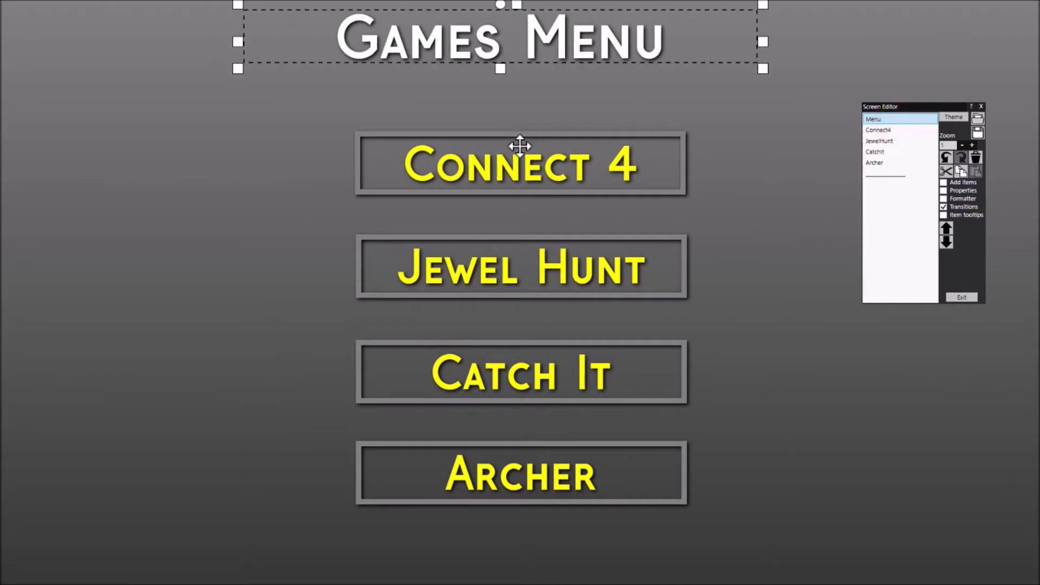
{"action": "mouse_move", "coordinate": [520, 146]}
{"action": "left_mouse_down"}
{"action": "mouse_move", "coordinate": [494, 145]}
{"action": "mouse_move", "coordinate": [531, 154]}
{"action": "mouse_move", "coordinate": [521, 146]}
{"action": "left_mouse_up"}
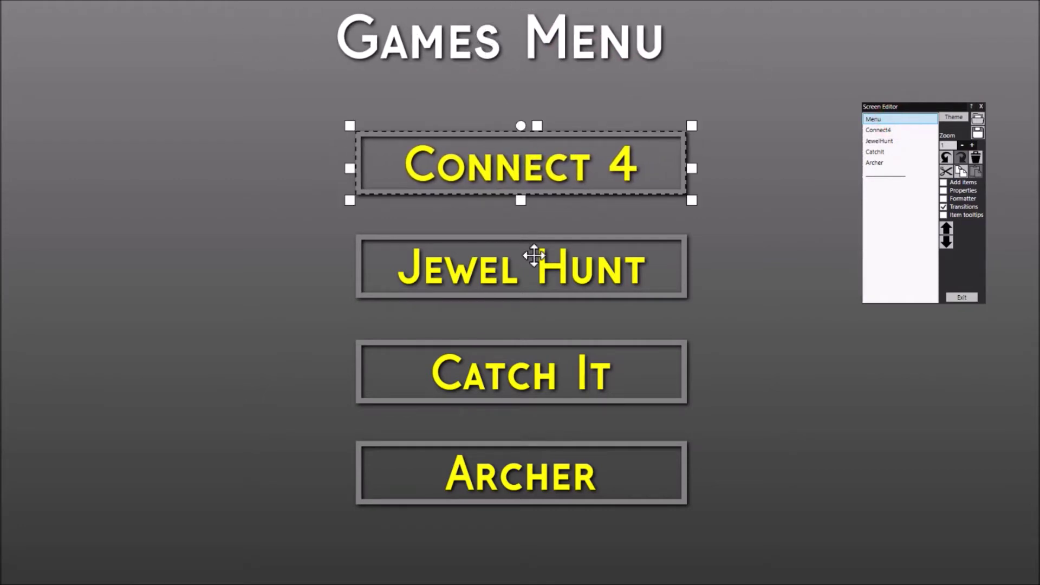
{"action": "left_click_drag", "start_coordinate": [534, 255], "coordinate": [535, 257]}
{"action": "left_click_drag", "start_coordinate": [554, 388], "coordinate": [556, 386]}
Step: Show the Connect 4 label's properties with the Screen Editor panel moved clear of them, and inspect the Jewel Hunt label's properties
{"action": "left_click", "coordinate": [625, 153]}
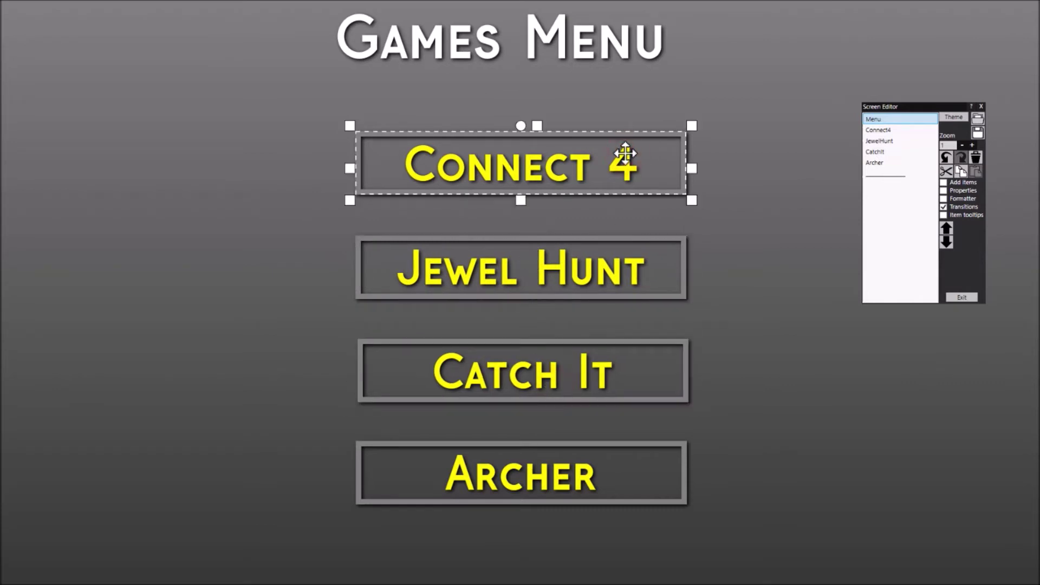
{"action": "left_click", "coordinate": [944, 190]}
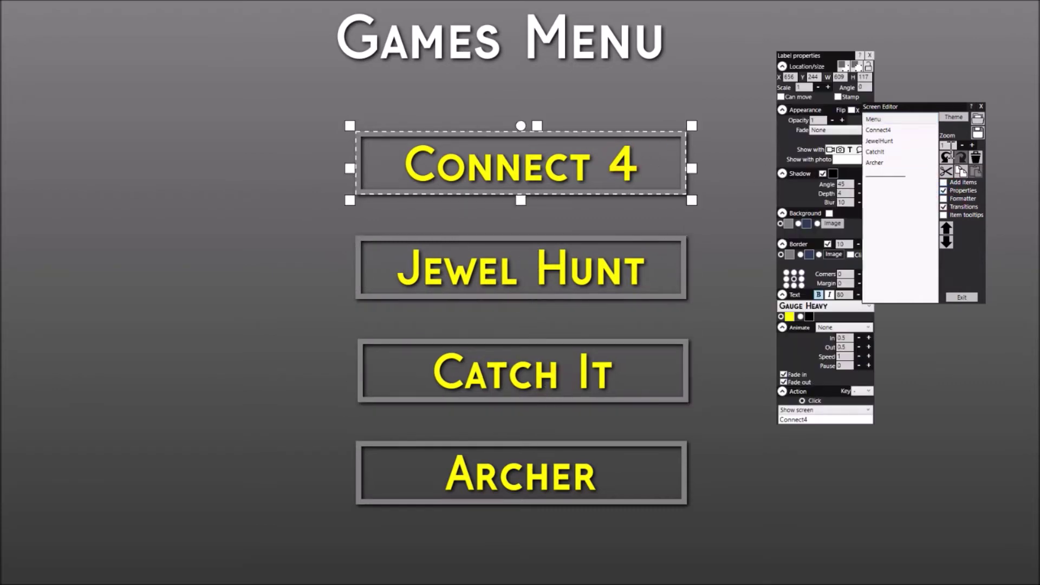
{"action": "left_click_drag", "start_coordinate": [943, 107], "coordinate": [980, 99]}
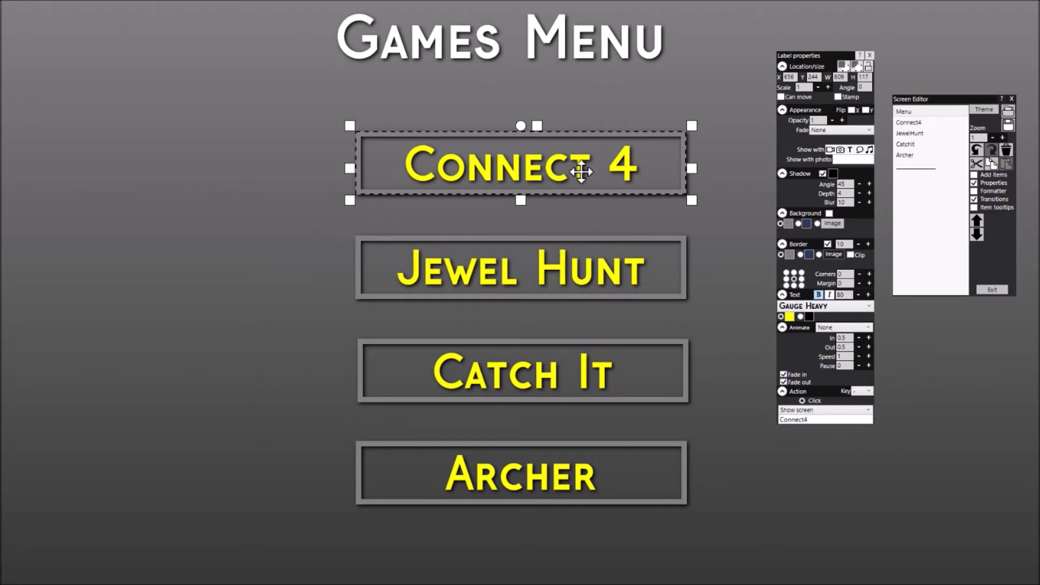
{"action": "left_click", "coordinate": [608, 277]}
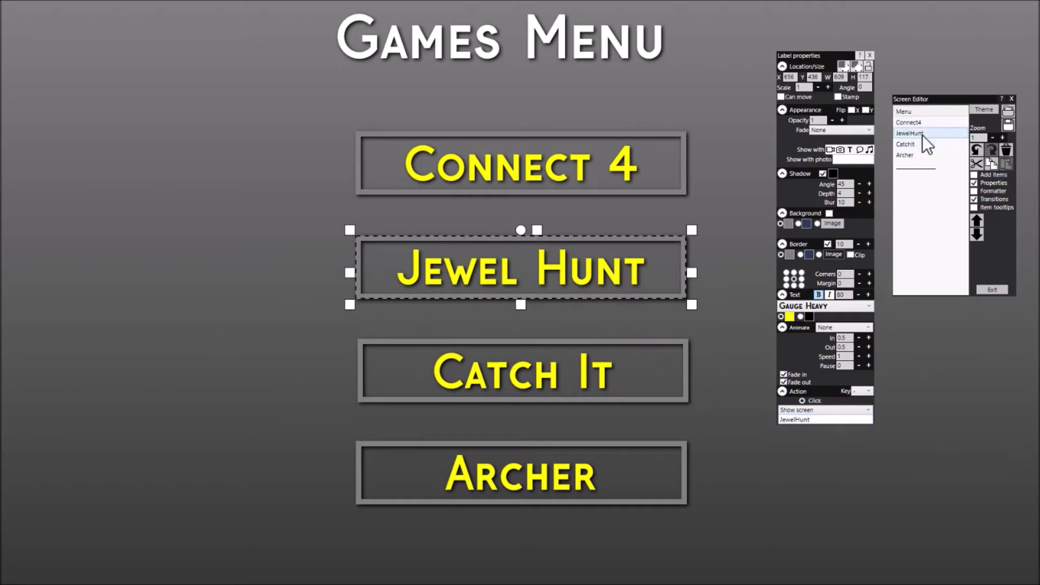
Step: Inspect the click action and target screen in the Catch It and Archer labels' properties
{"action": "left_click", "coordinate": [577, 354]}
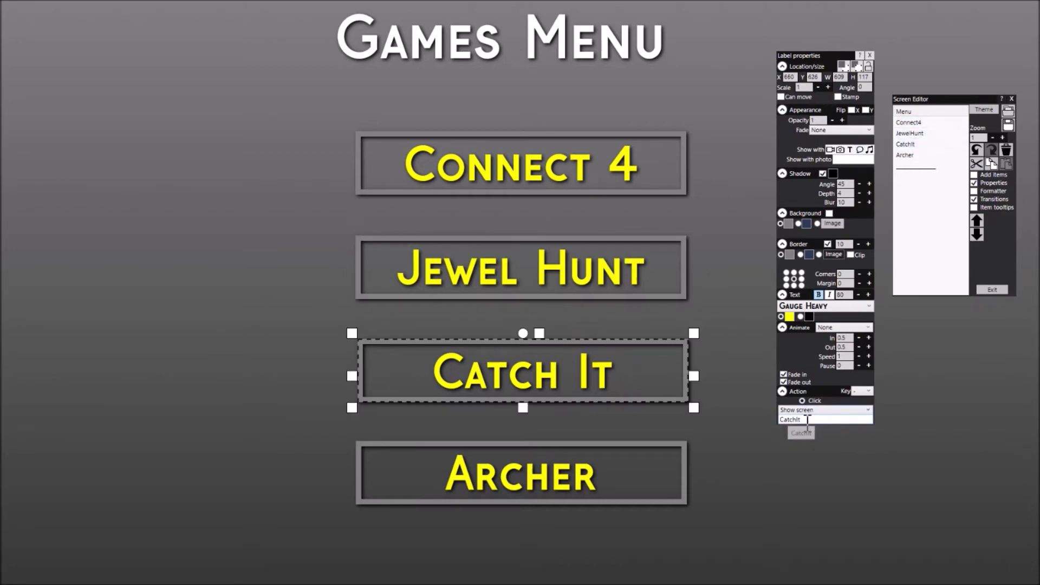
{"action": "left_click", "coordinate": [497, 478]}
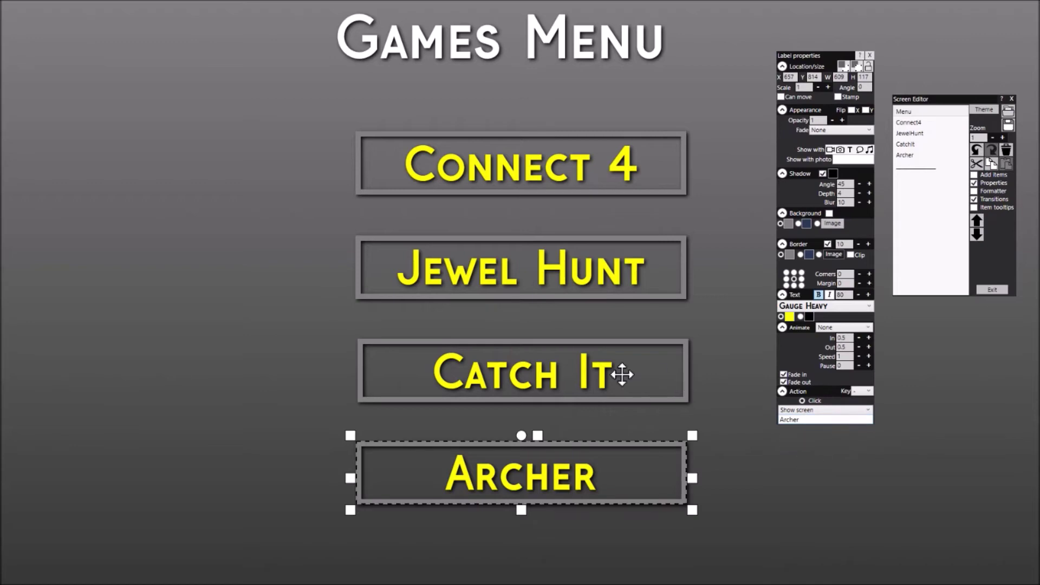
Step: Open the Connect4 screen and shrink its web browser item to about 810 by 527, positioned at about X 470, Y 178
{"action": "left_click", "coordinate": [928, 122]}
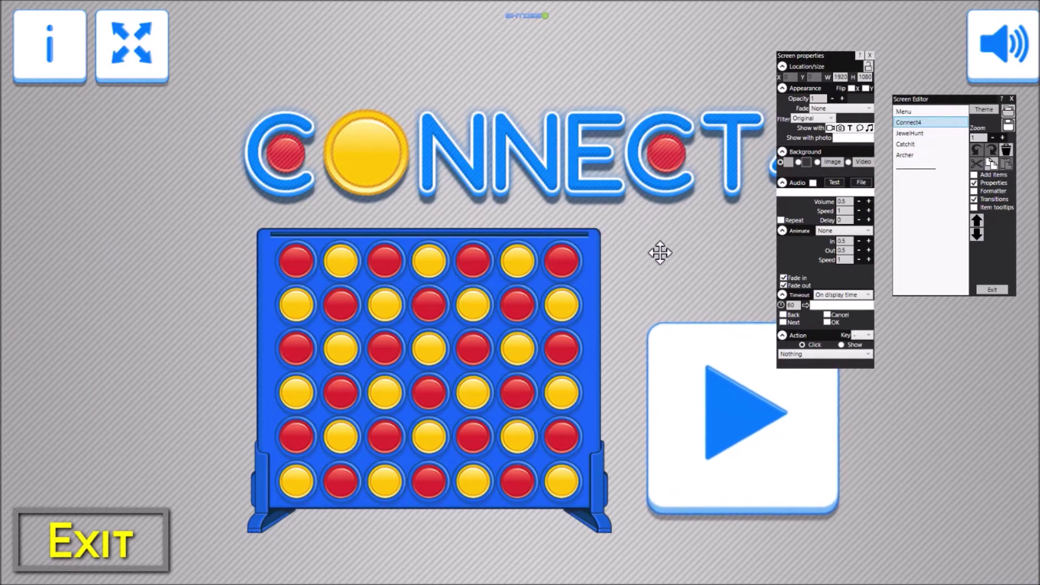
{"action": "left_click_drag", "start_coordinate": [658, 252], "coordinate": [641, 242]}
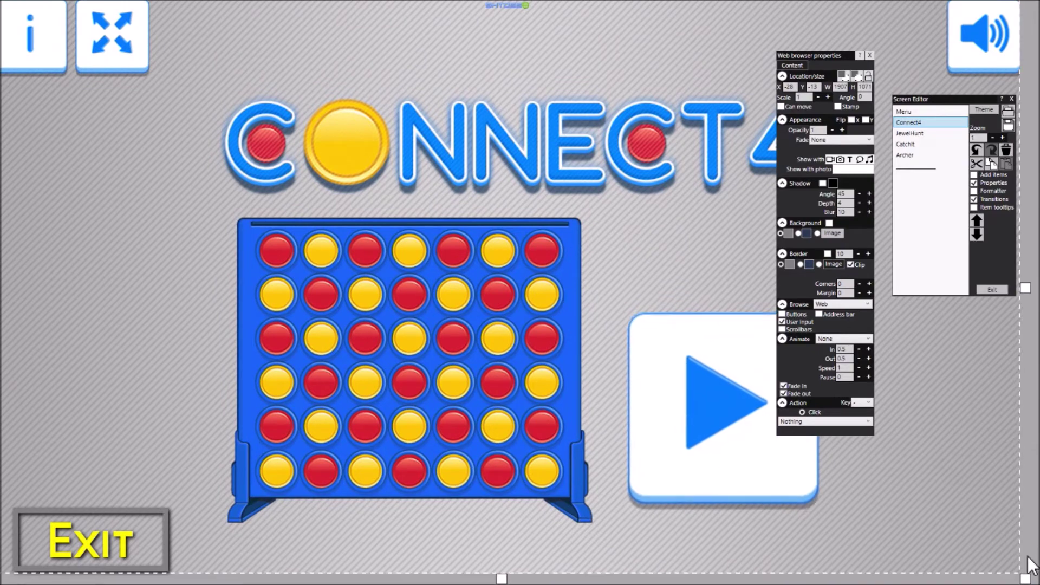
{"action": "left_click_drag", "start_coordinate": [1025, 578], "coordinate": [425, 279]}
{"action": "left_click_drag", "start_coordinate": [252, 89], "coordinate": [518, 184]}
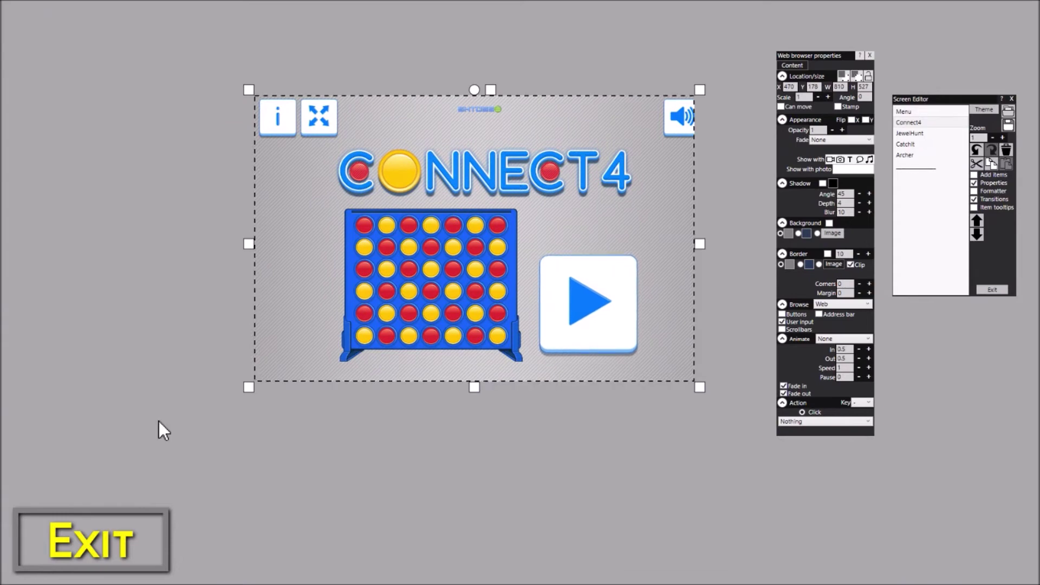
Step: Move the Exit label to about X 43, Y 907, and the Connect 4 web browser item to about X 419, Y 138
{"action": "left_click_drag", "start_coordinate": [102, 538], "coordinate": [116, 504]}
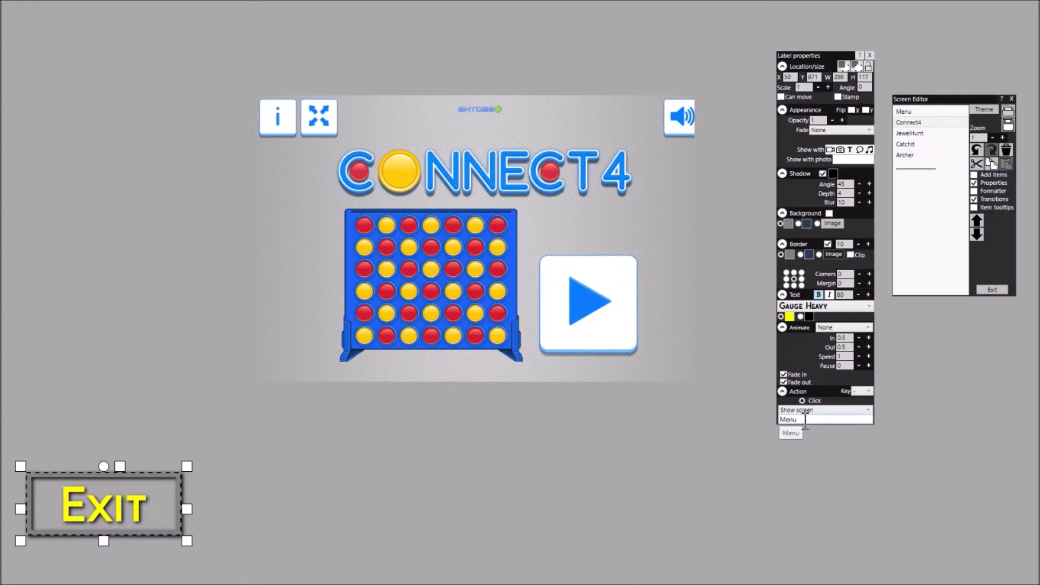
{"action": "left_click_drag", "start_coordinate": [133, 523], "coordinate": [129, 542]}
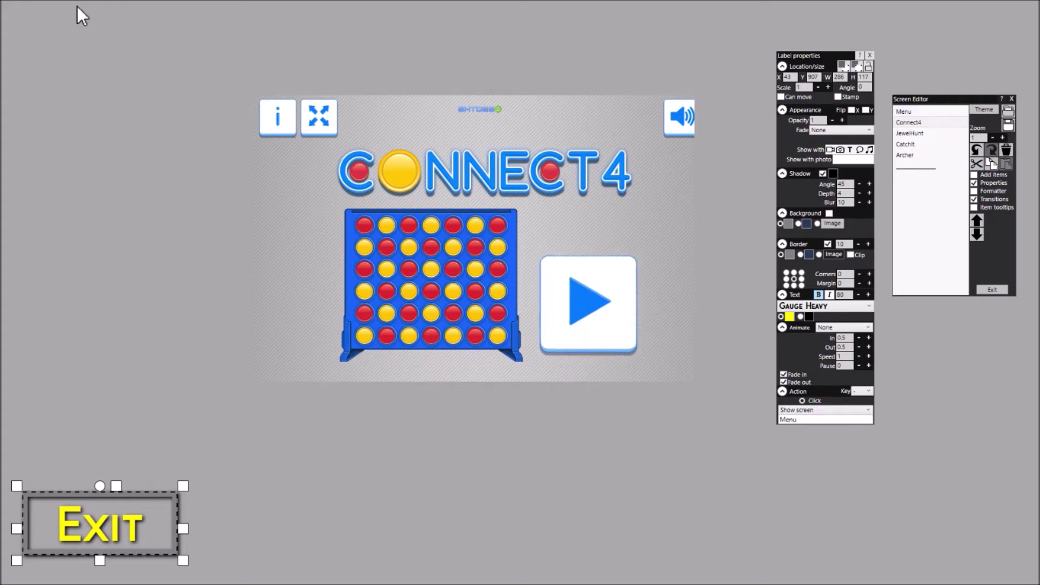
{"action": "left_click_drag", "start_coordinate": [426, 179], "coordinate": [441, 142]}
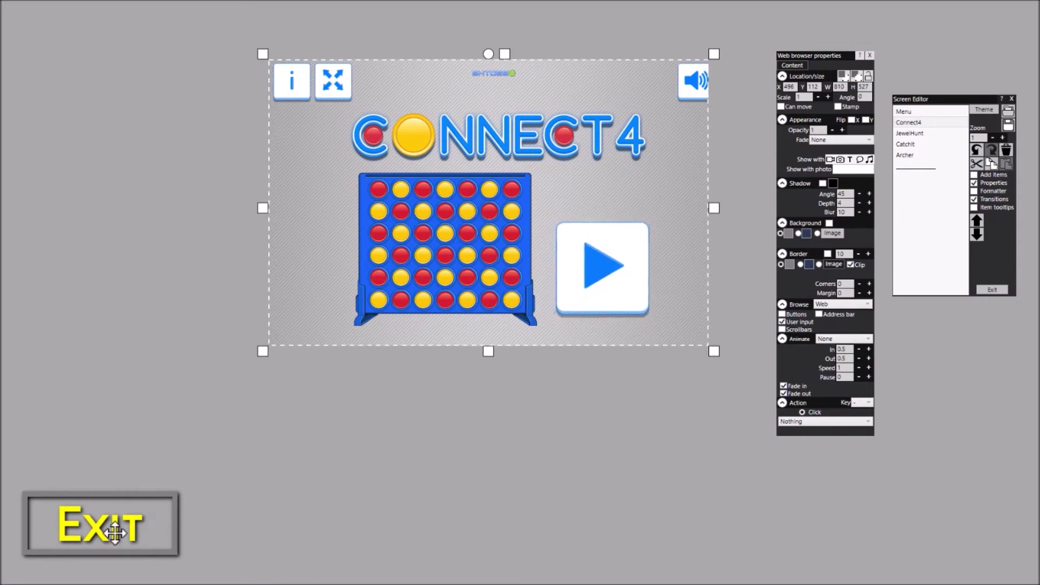
{"action": "left_click_drag", "start_coordinate": [551, 168], "coordinate": [469, 145]}
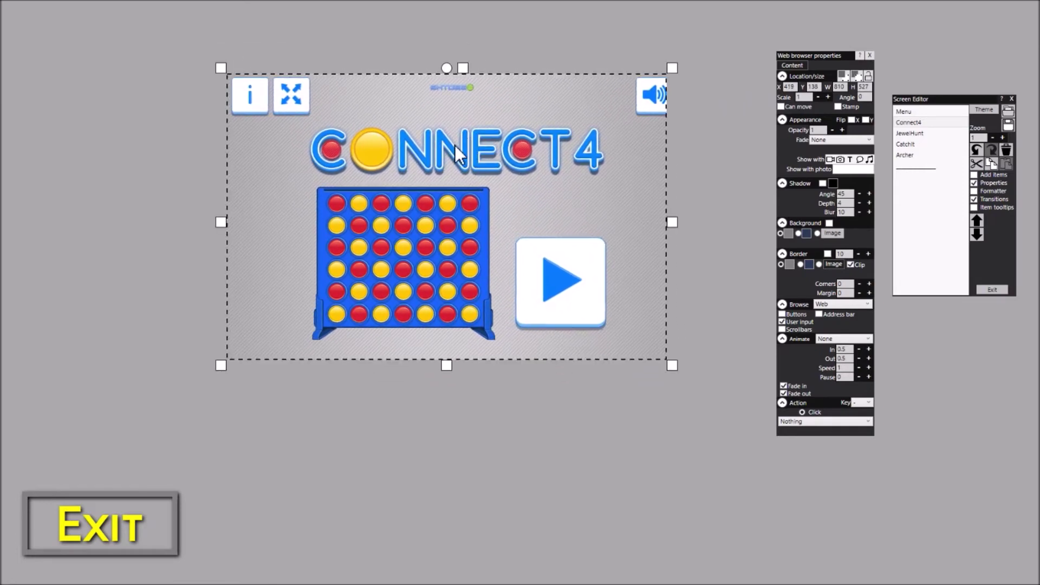
Step: Open the Connect 4 web browser item's web page address for editing and examine the existing address
{"action": "double_click", "coordinate": [509, 188]}
{"action": "left_click_drag", "start_coordinate": [101, 19], "coordinate": [147, 19]}
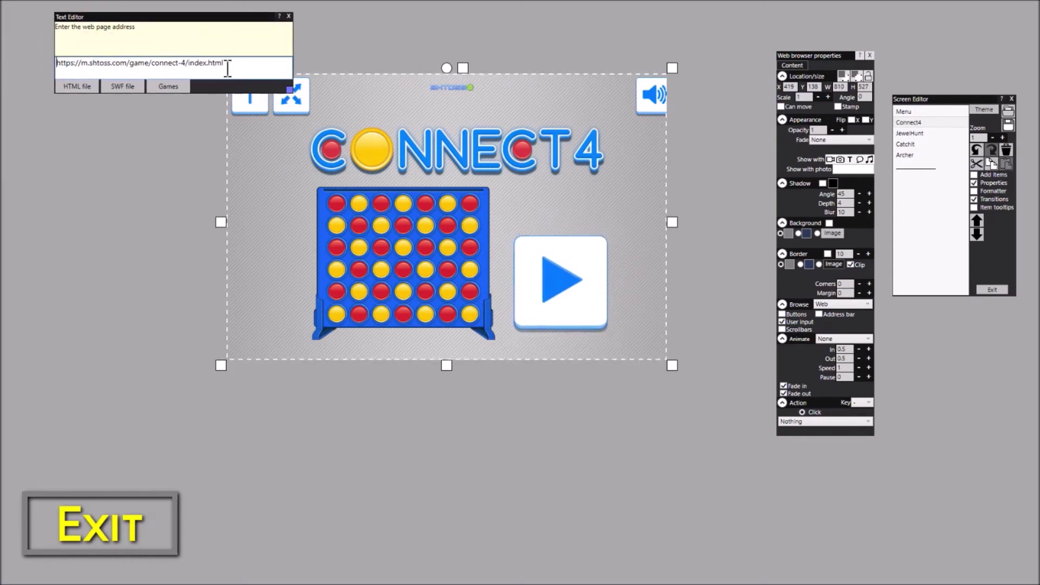
{"action": "left_click_drag", "start_coordinate": [225, 62], "coordinate": [56, 46]}
{"action": "left_click", "coordinate": [274, 73]}
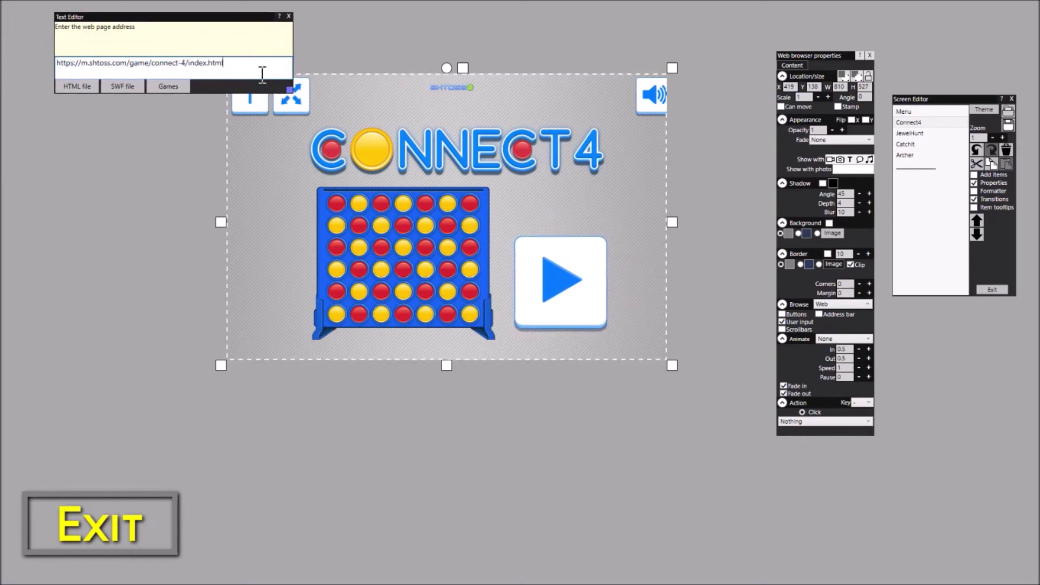
{"action": "mouse_move", "coordinate": [224, 65]}
{"action": "left_mouse_down"}
{"action": "mouse_move", "coordinate": [46, 65]}
{"action": "mouse_move", "coordinate": [234, 72]}
{"action": "left_mouse_up"}
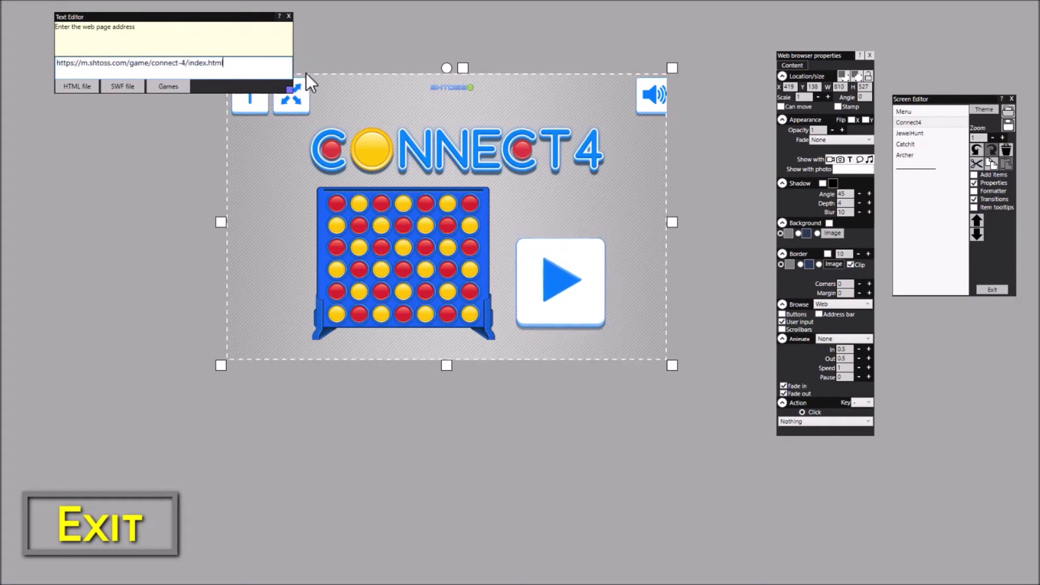
Step: Switch to the online games catalogue, launch Connect 4 with the sound muted, and copy the game's web address
{"action": "key", "text": "alt+Tab"}
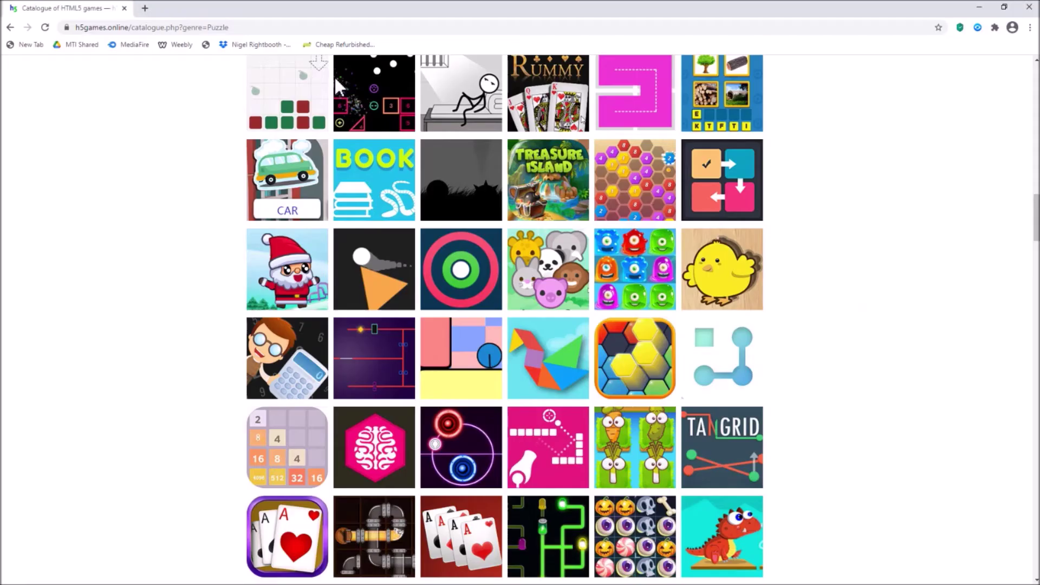
{"action": "scroll", "coordinate": [883, 366], "scroll_direction": "down", "scroll_amount": 5}
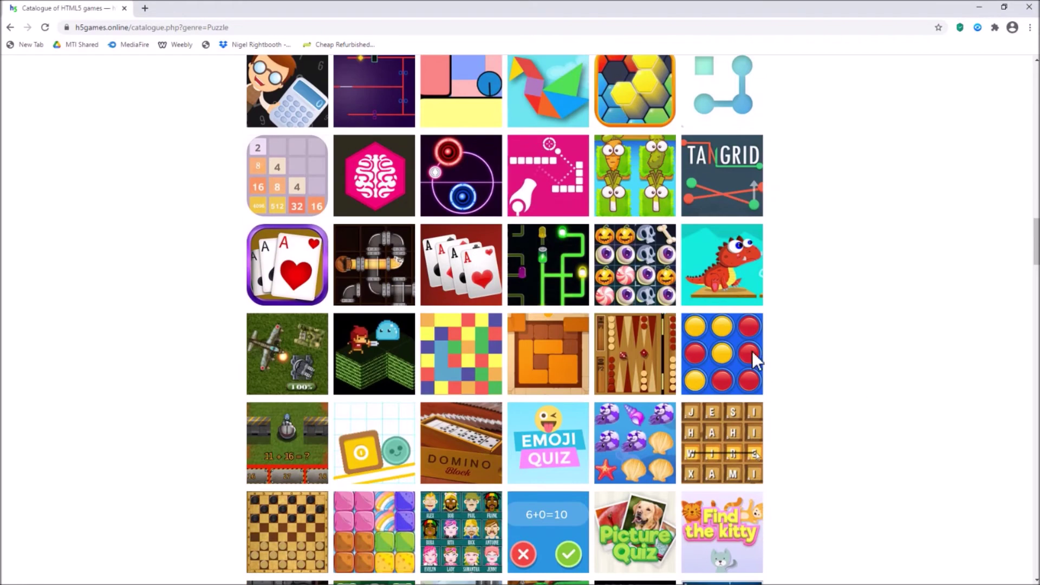
{"action": "left_click", "coordinate": [726, 356]}
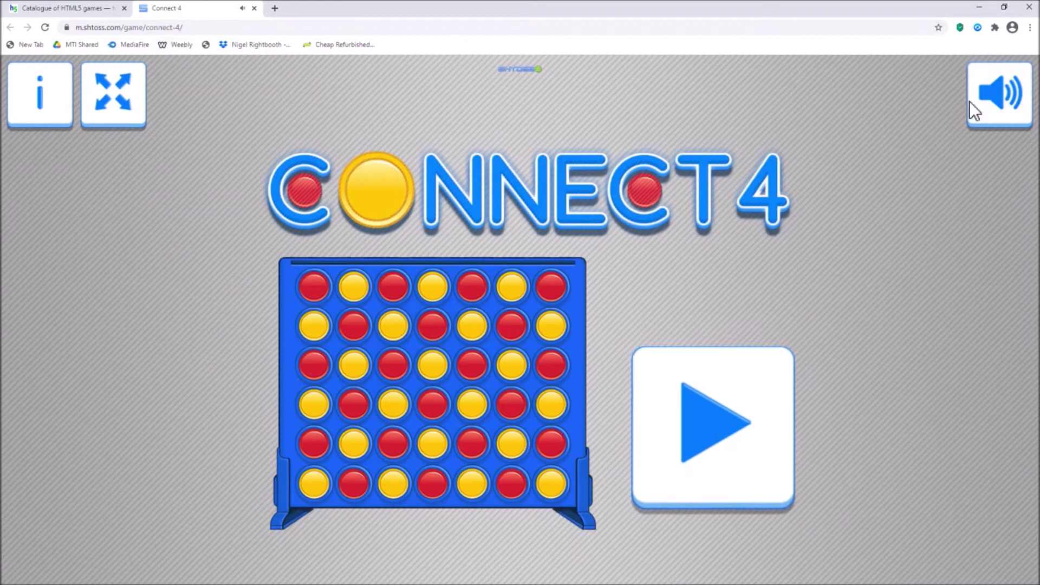
{"action": "left_click", "coordinate": [971, 102]}
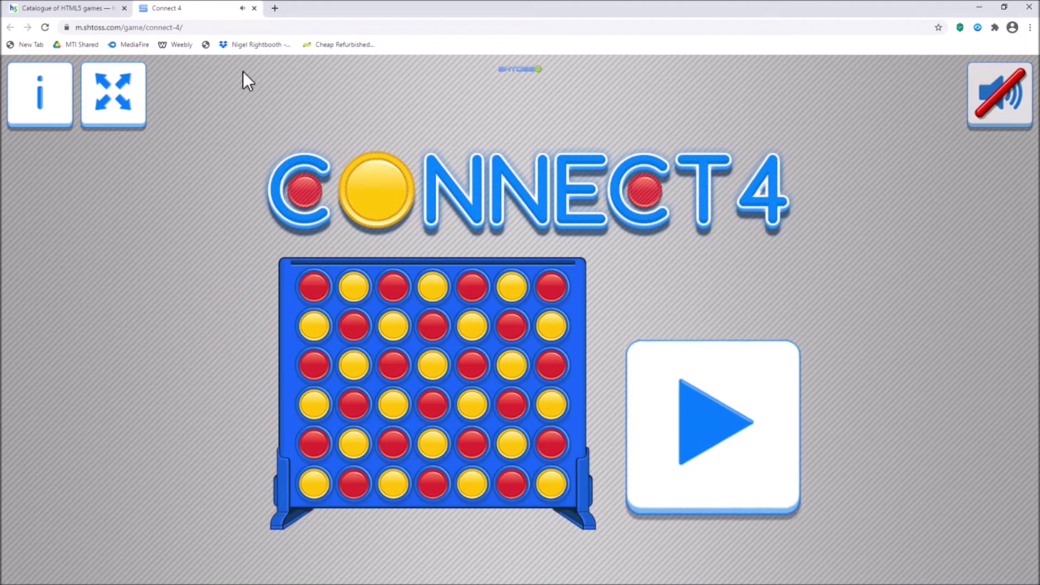
{"action": "left_click", "coordinate": [195, 27]}
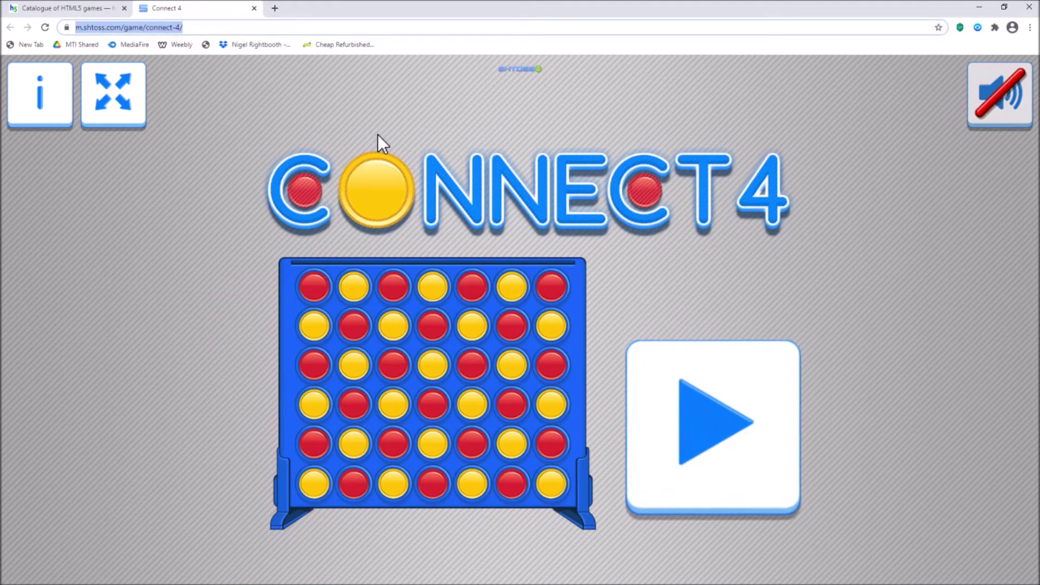
{"action": "right_click", "coordinate": [125, 27]}
{"action": "left_click", "coordinate": [162, 88]}
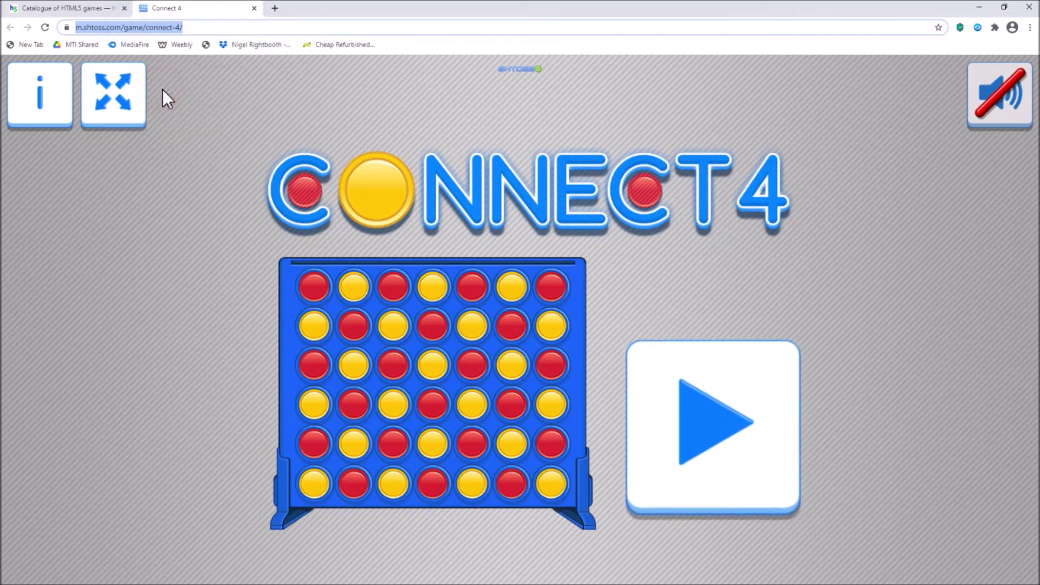
{"action": "key", "text": "alt+Tab"}
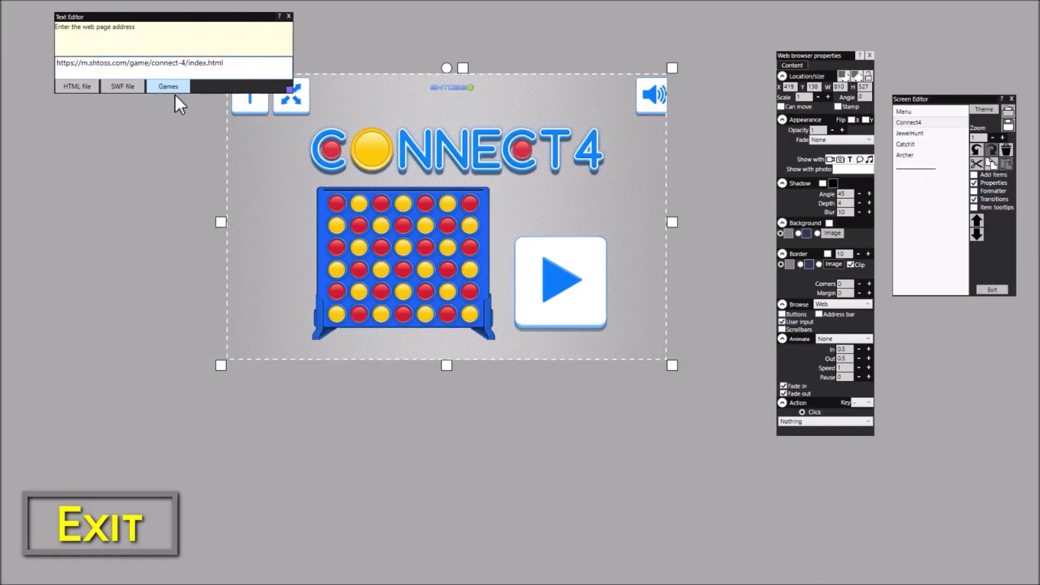
{"action": "left_click_drag", "start_coordinate": [237, 63], "coordinate": [41, 53]}
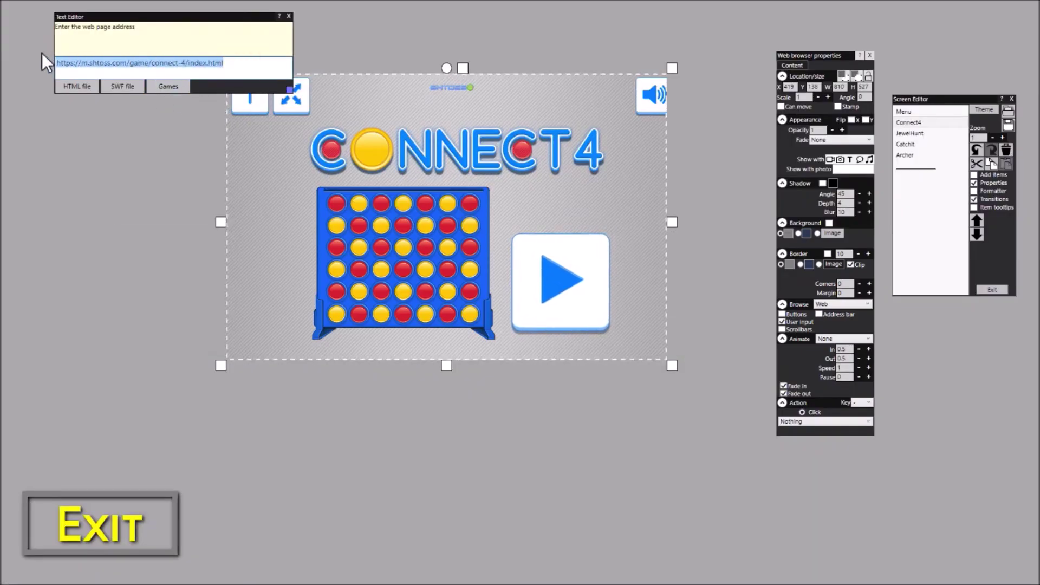
{"action": "key", "text": "ctrl+v"}
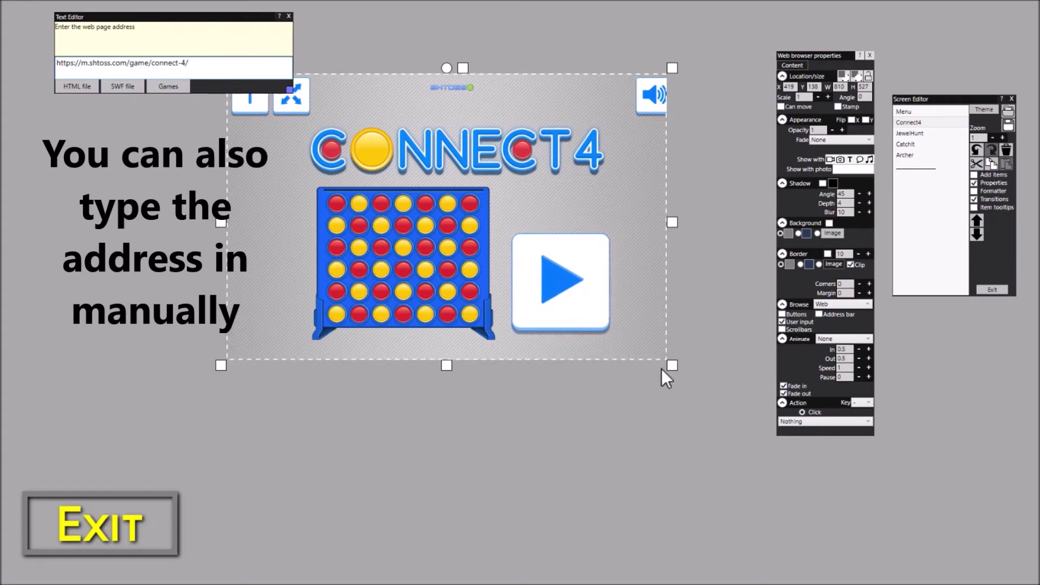
Step: Move the Connect 4 browser item to about X 132, Y 222, and place the Web browser properties panel beside it
{"action": "left_click_drag", "start_coordinate": [471, 199], "coordinate": [549, 228]}
{"action": "left_click_drag", "start_coordinate": [557, 180], "coordinate": [362, 190]}
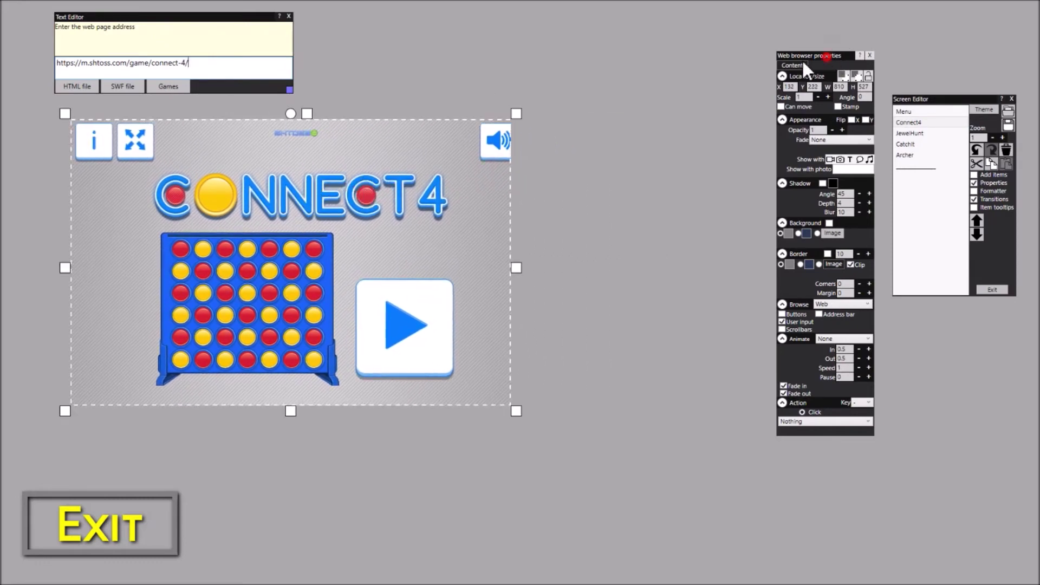
{"action": "left_click_drag", "start_coordinate": [833, 54], "coordinate": [600, 86]}
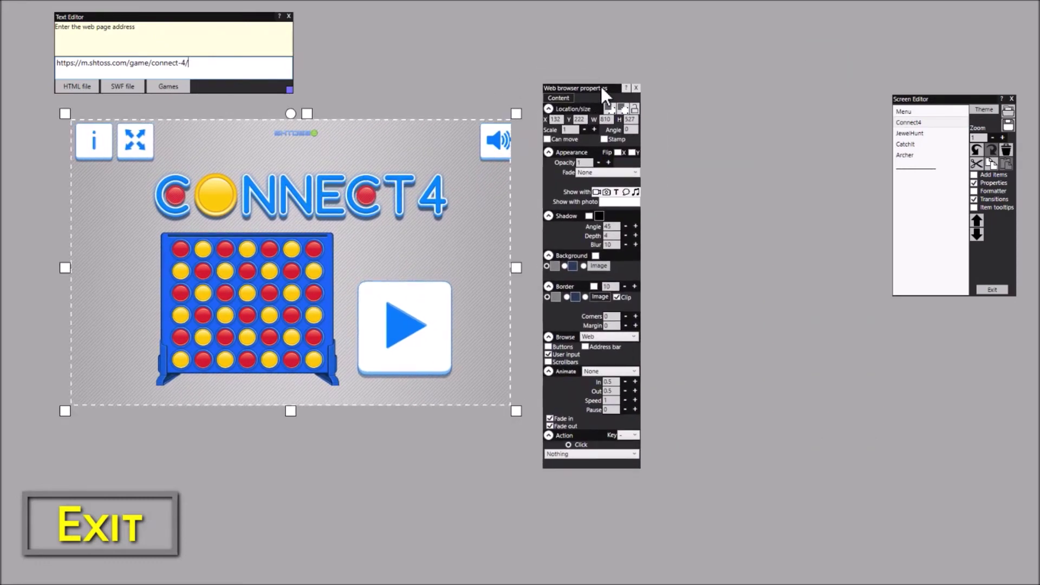
Step: Add a second web browser item at about X 1026, Y 358, and move the Screen Editor panel clear of it
{"action": "left_click", "coordinate": [996, 174]}
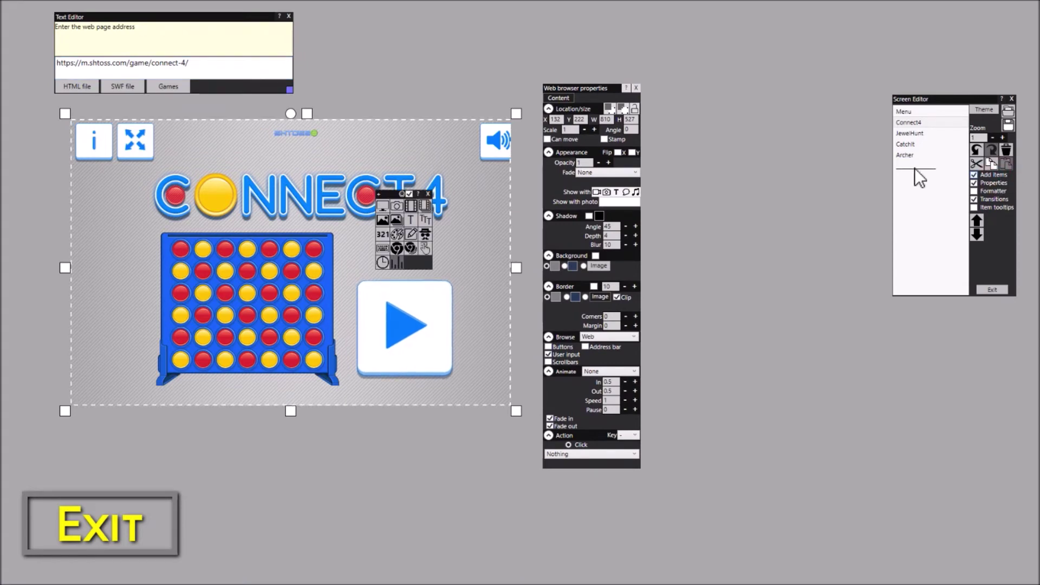
{"action": "left_click", "coordinate": [397, 248]}
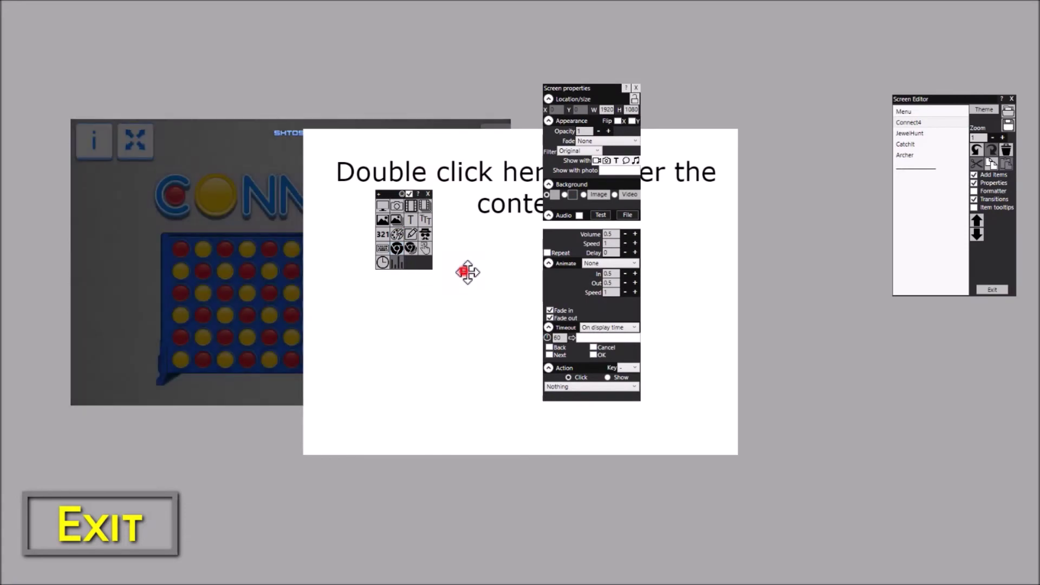
{"action": "left_click_drag", "start_coordinate": [464, 271], "coordinate": [722, 326]}
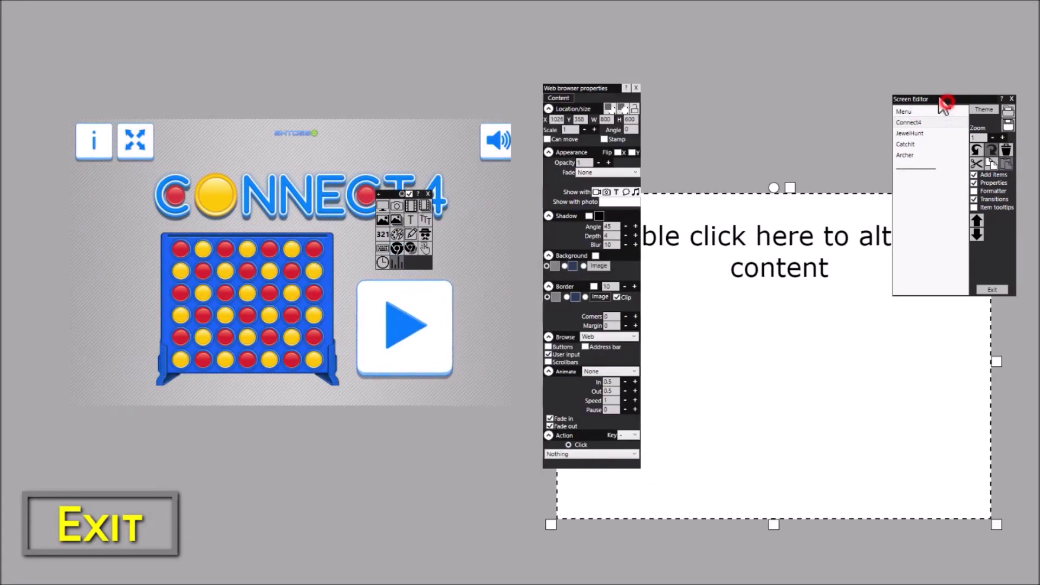
{"action": "left_click_drag", "start_coordinate": [944, 100], "coordinate": [385, 22]}
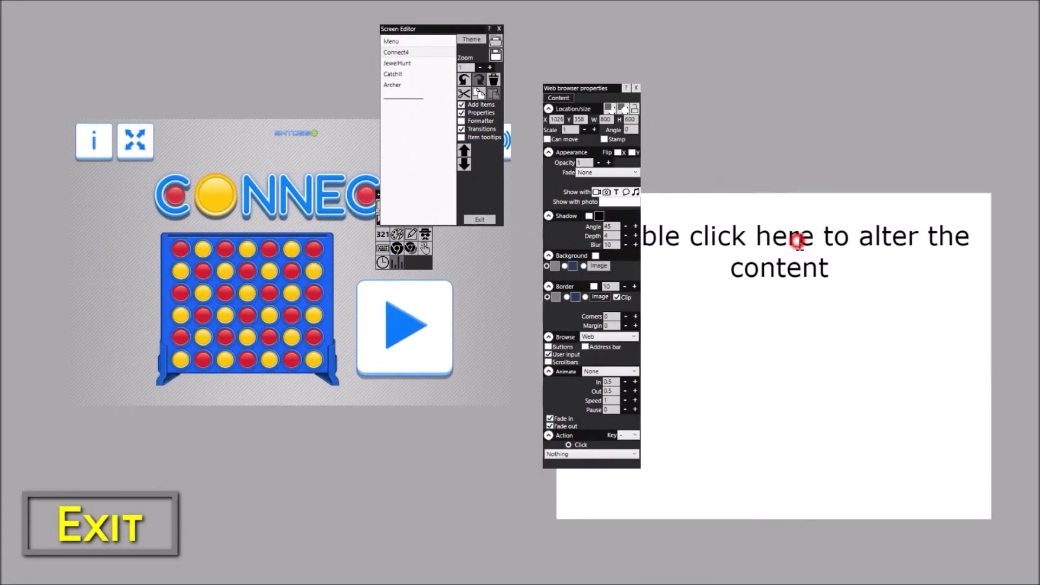
{"action": "double_click", "coordinate": [799, 242]}
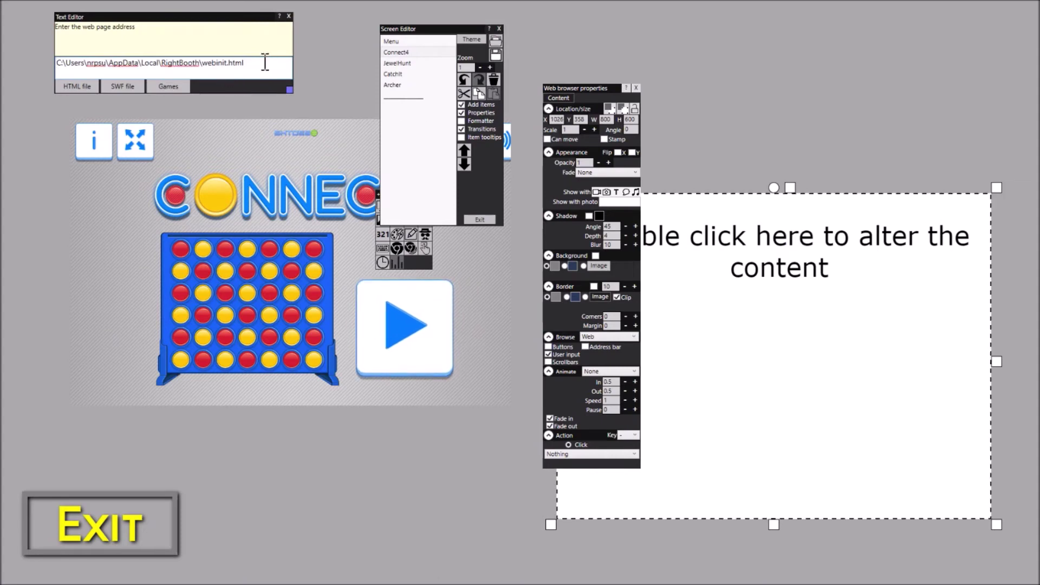
{"action": "left_click_drag", "start_coordinate": [178, 49], "coordinate": [86, 51]}
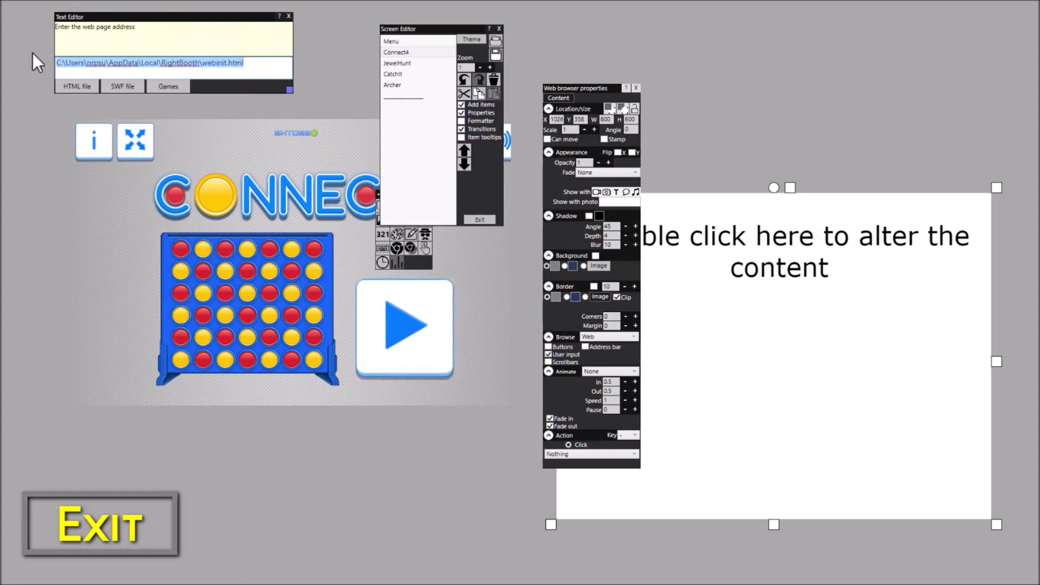
{"action": "key", "text": "ctrl+v"}
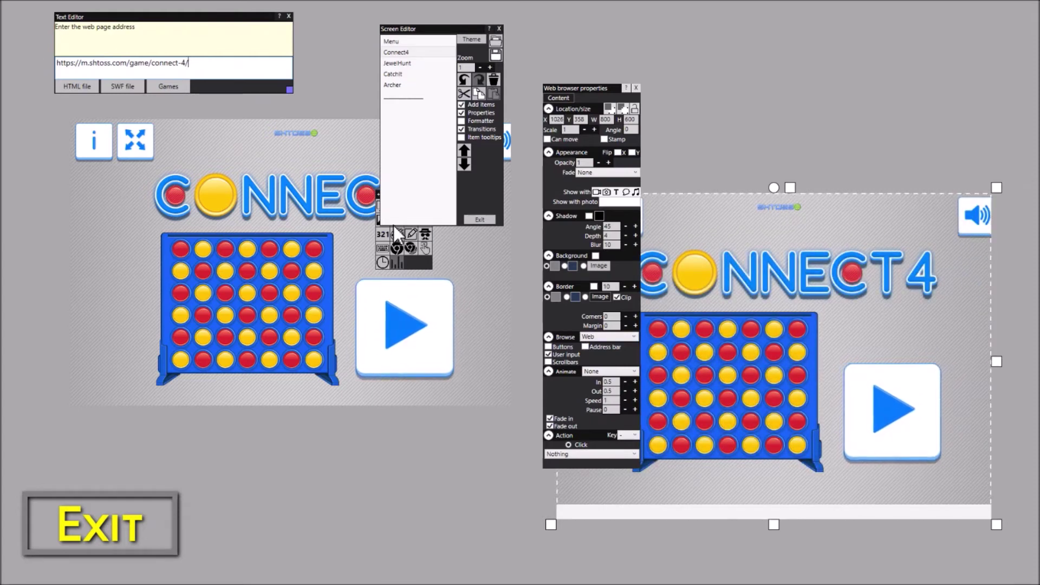
{"action": "left_click", "coordinate": [290, 17]}
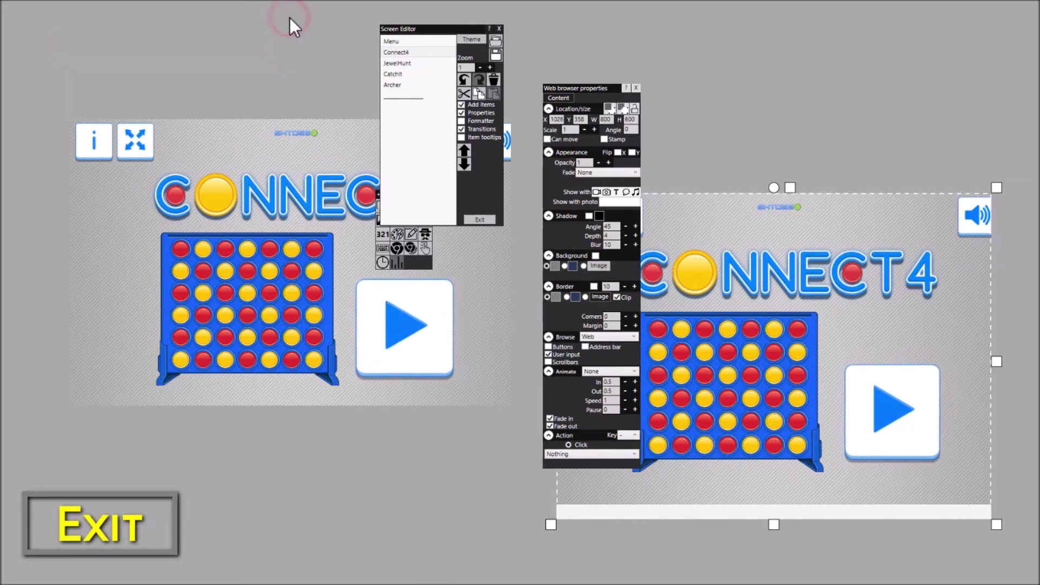
{"action": "key", "text": "Delete"}
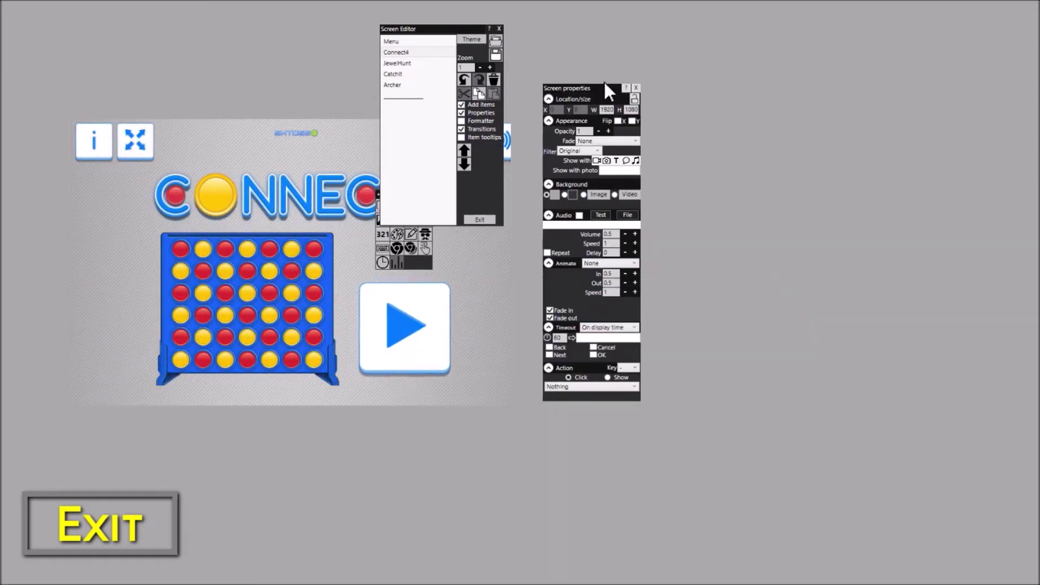
Step: Move the properties and Screen Editor panels aside, place the Connect 4 browser item at about X 11, Y 10, and enlarge it to about 1885 by 1052
{"action": "left_click_drag", "start_coordinate": [606, 97], "coordinate": [871, 100]}
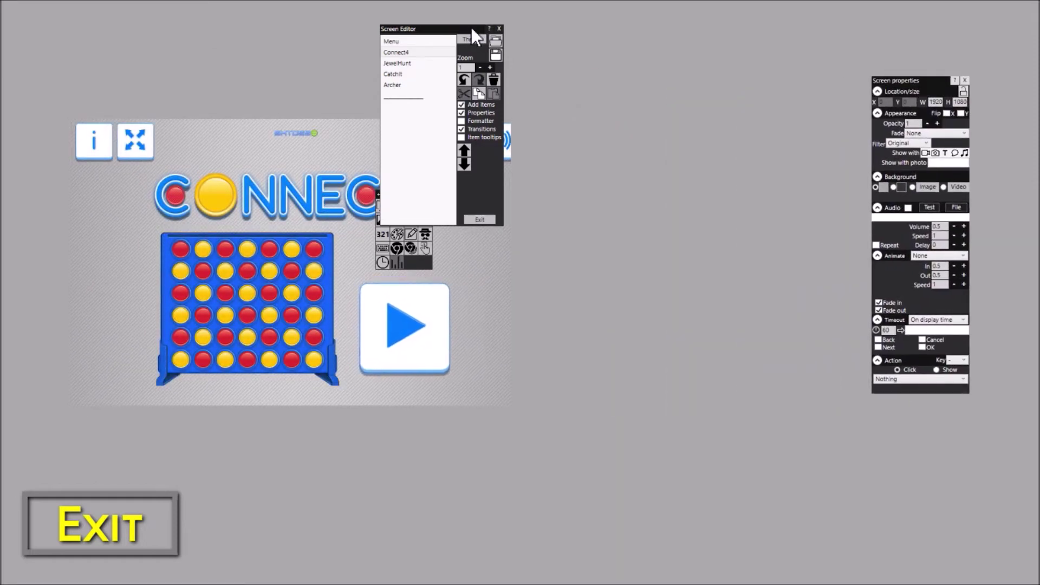
{"action": "left_click_drag", "start_coordinate": [471, 29], "coordinate": [744, 21]}
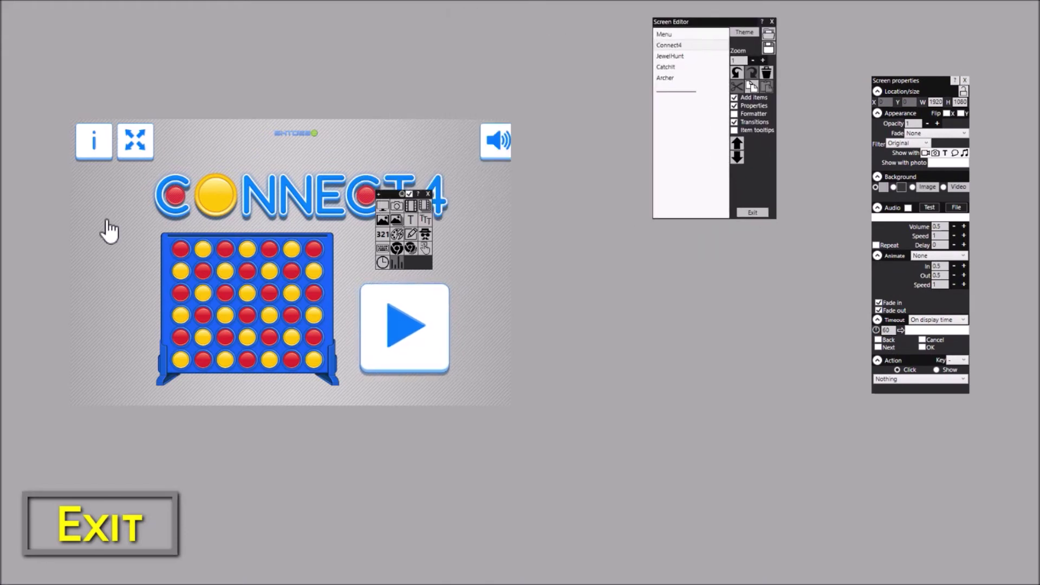
{"action": "left_click_drag", "start_coordinate": [272, 217], "coordinate": [203, 104]}
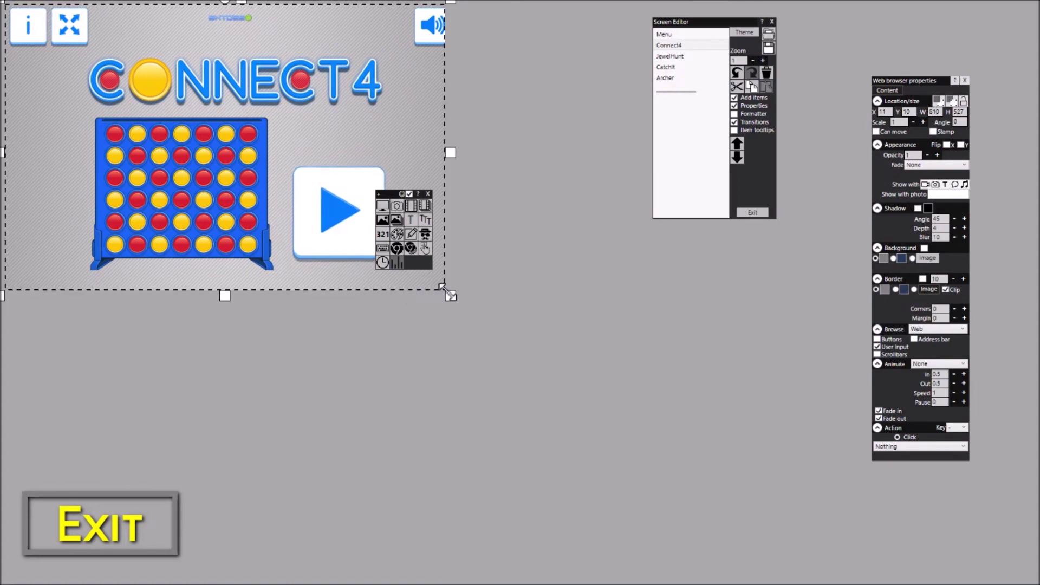
{"action": "left_click_drag", "start_coordinate": [450, 295], "coordinate": [1027, 573]}
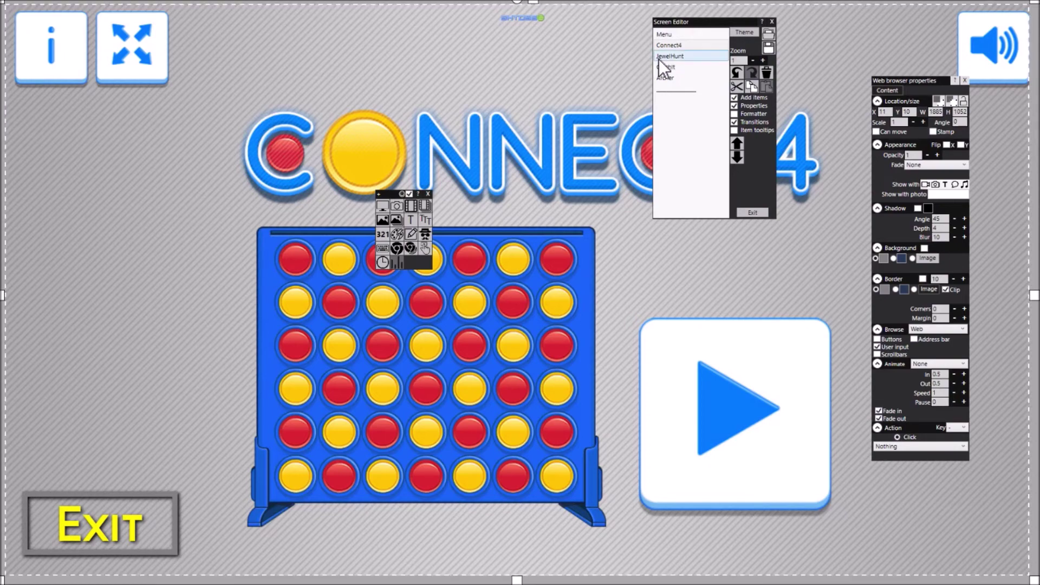
Step: Open the JewelHunt screen and examine the web page address of its web browser item
{"action": "left_click", "coordinate": [695, 56]}
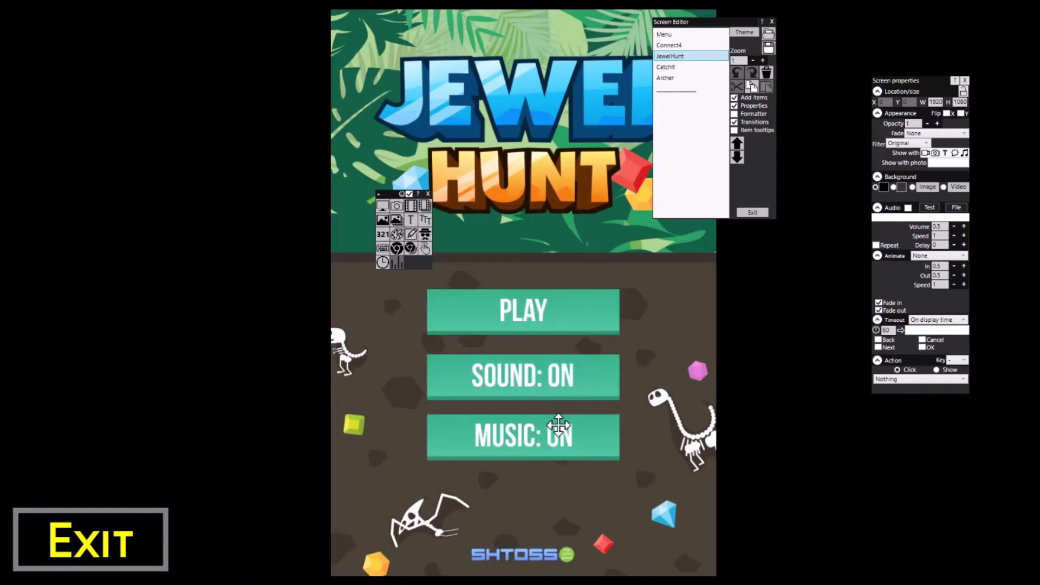
{"action": "left_click", "coordinate": [495, 167]}
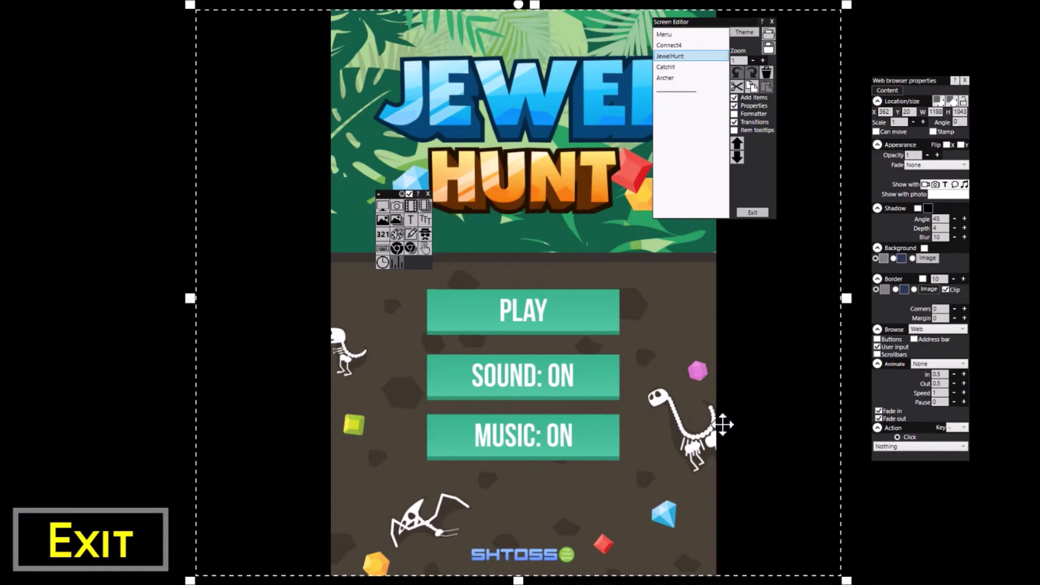
{"action": "double_click", "coordinate": [493, 158]}
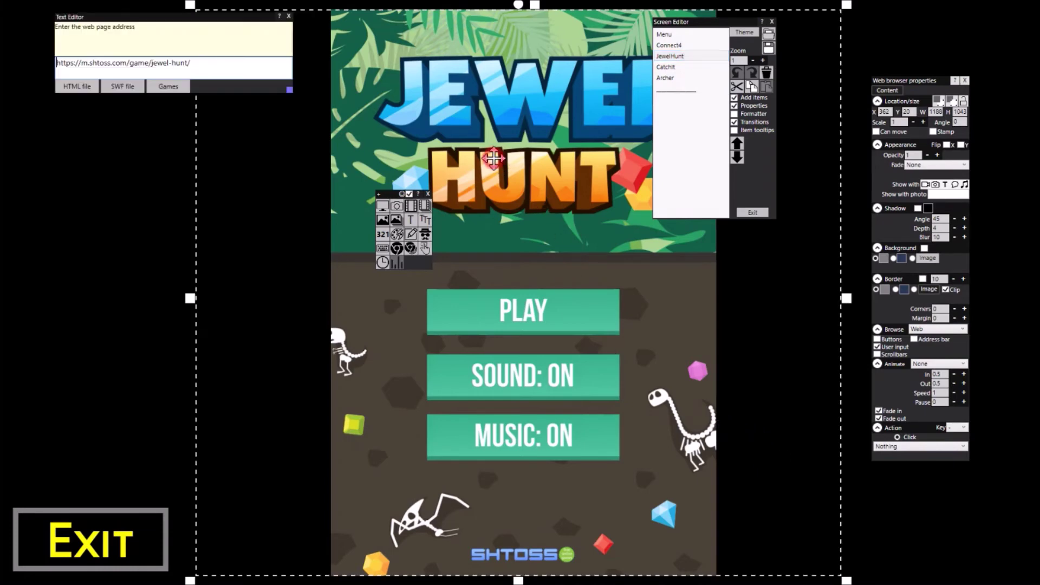
{"action": "double_click", "coordinate": [198, 64]}
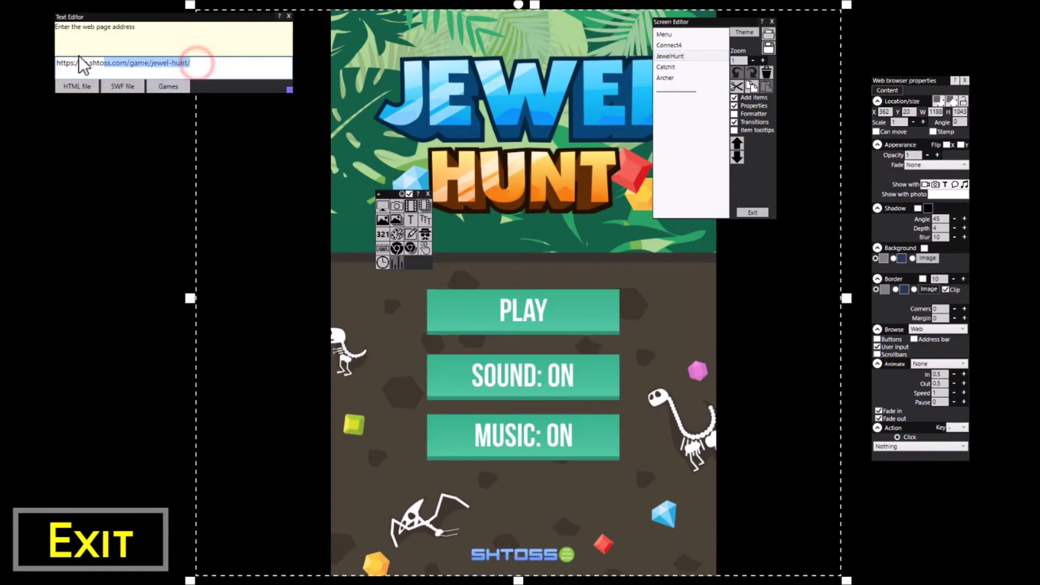
{"action": "left_click", "coordinate": [209, 64]}
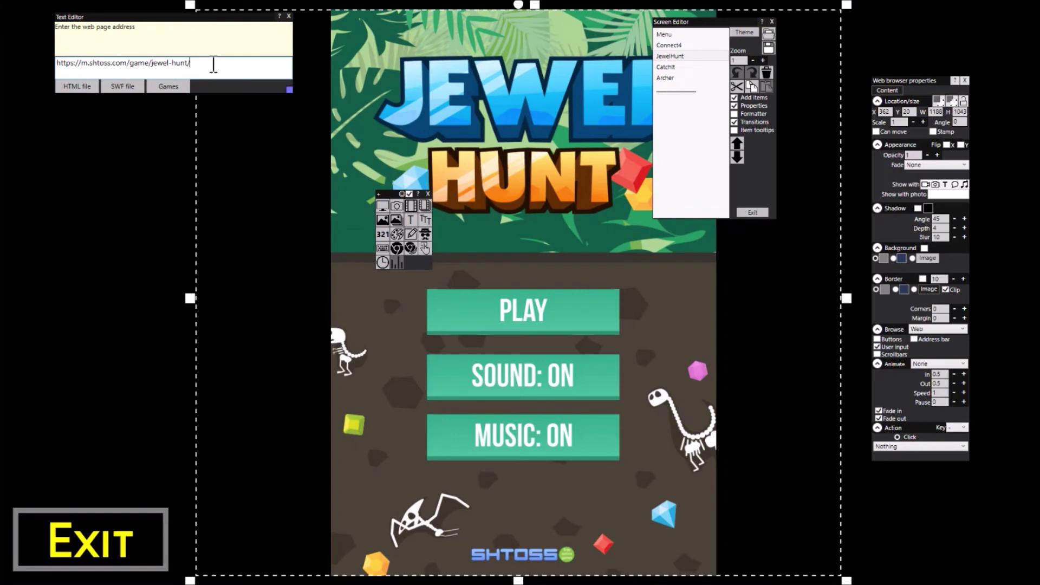
Step: Switch to Chrome, look through the h5games.online puzzle games catalogue, and switch back to the RightBooth screen editor
{"action": "key", "text": "alt+Tab"}
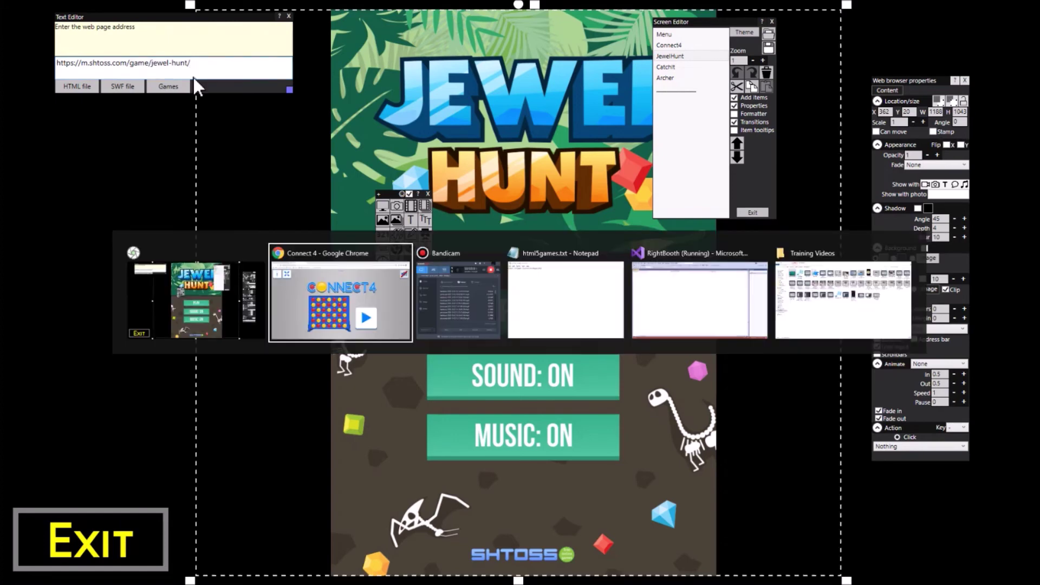
{"action": "key", "text": "alt+Tab"}
{"action": "key", "text": "alt+Tab"}
{"action": "key", "text": "alt+Tab"}
{"action": "key", "text": "alt+Tab"}
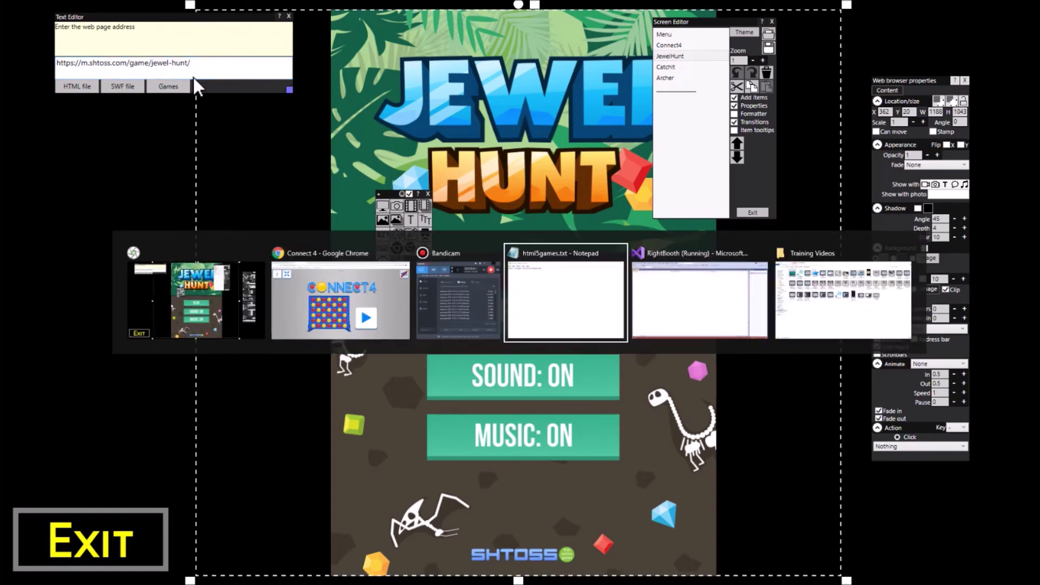
{"action": "key", "text": "alt+Tab"}
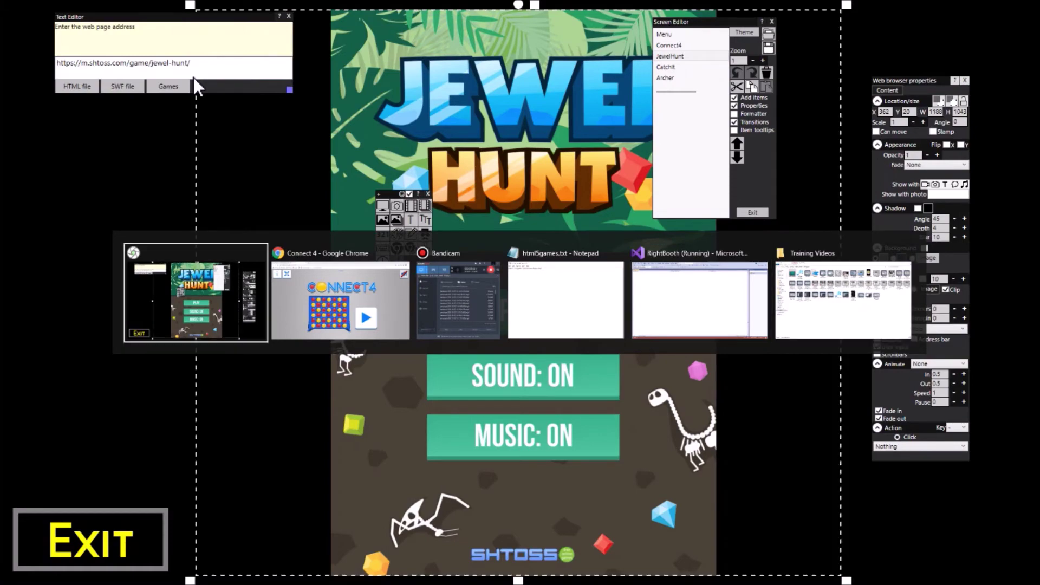
{"action": "key", "text": "alt+Tab"}
{"action": "left_click", "coordinate": [98, 8]}
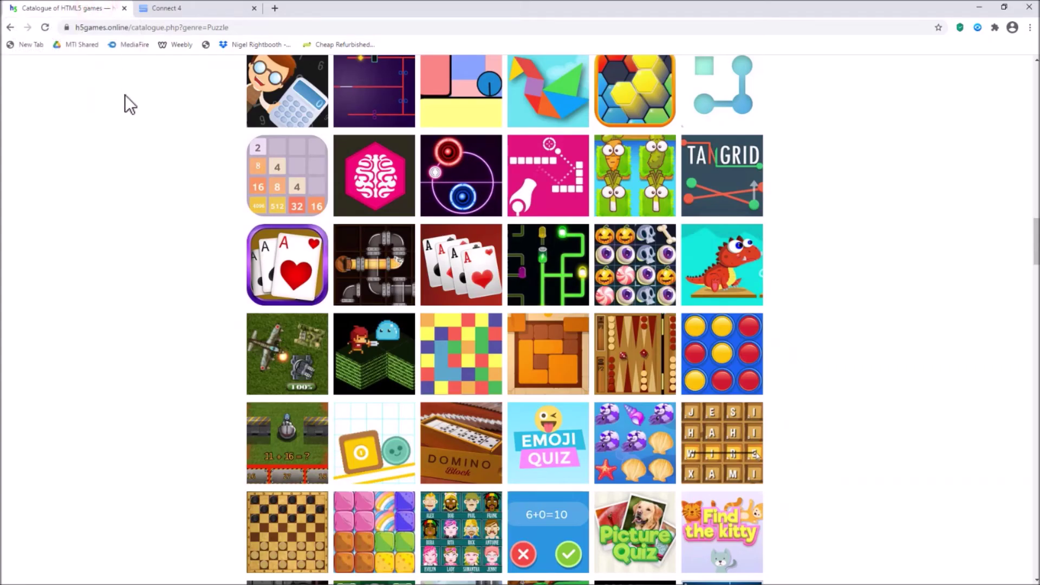
{"action": "scroll", "coordinate": [622, 317], "scroll_direction": "up", "scroll_amount": 15}
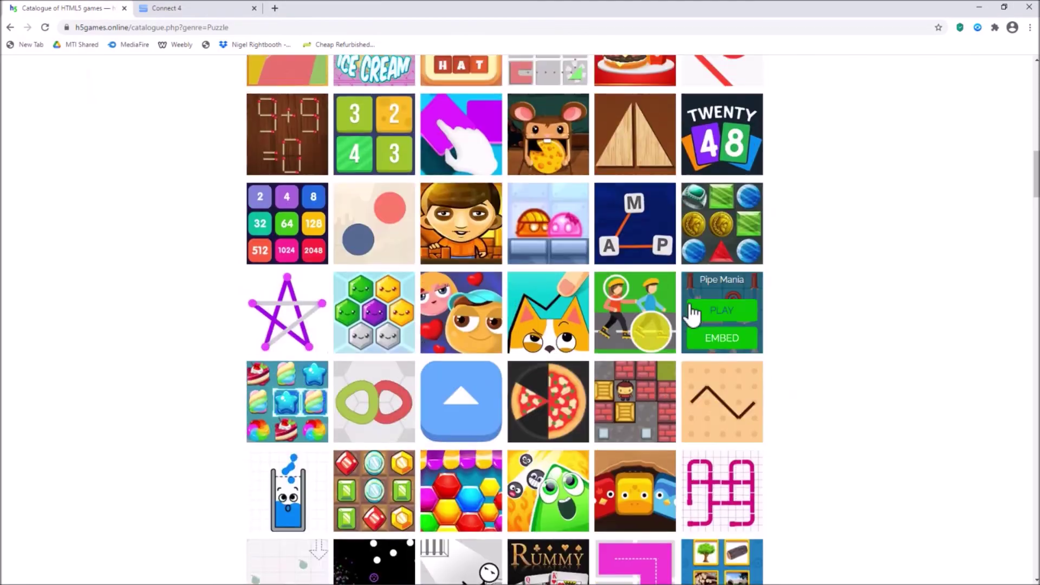
{"action": "key", "text": "alt+Tab"}
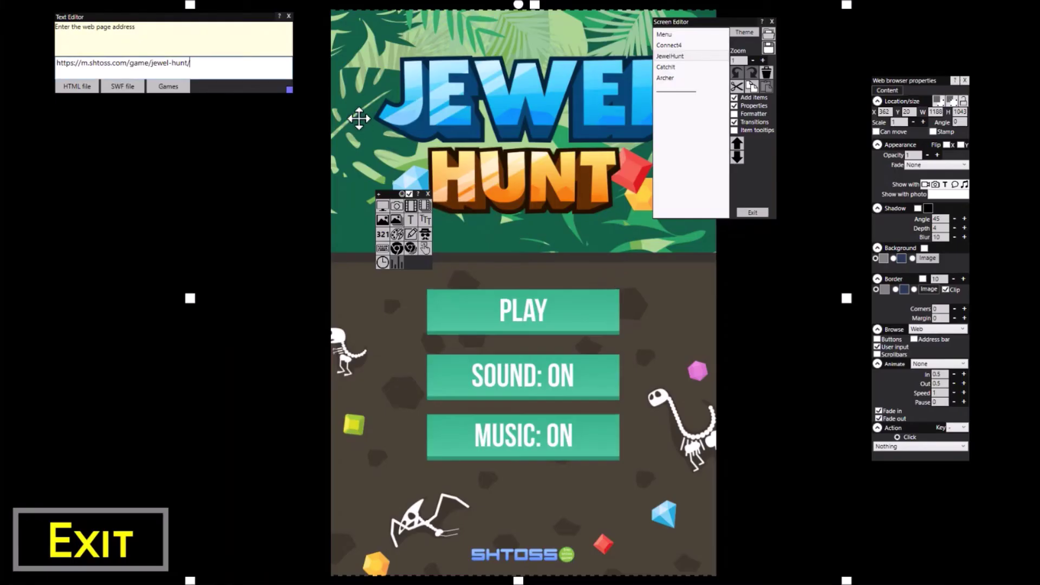
Step: Open the CatchIt browser item's web page address, switch to Chrome, and open the Yet Another 2048 game from the catalogue
{"action": "left_click", "coordinate": [672, 67]}
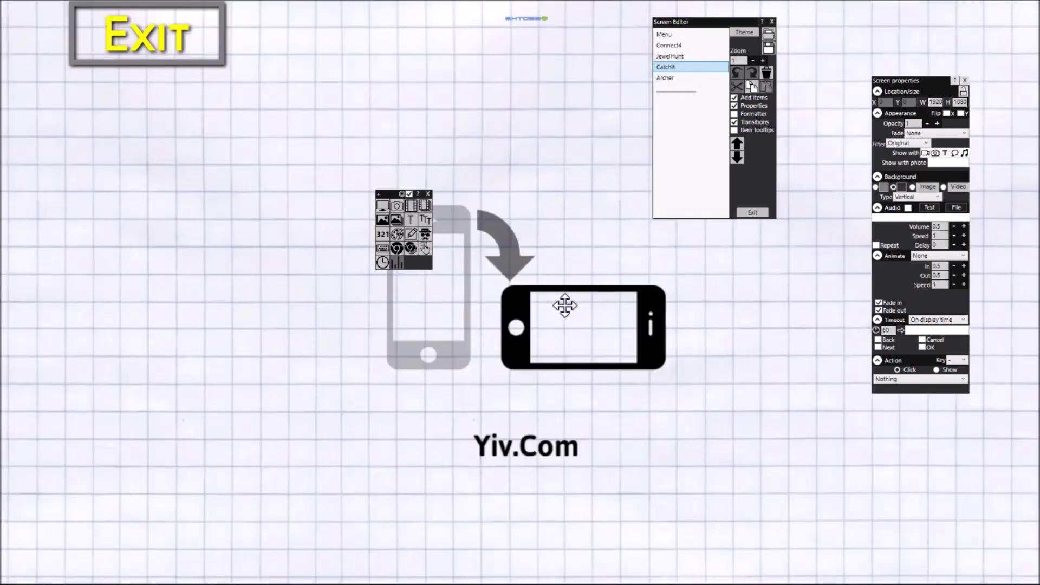
{"action": "left_click", "coordinate": [565, 306]}
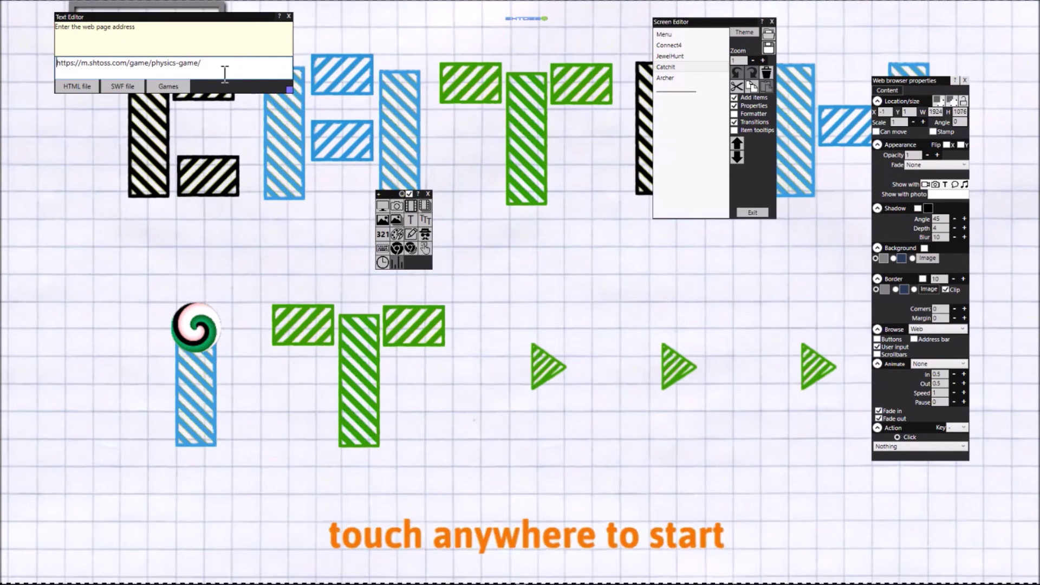
{"action": "key", "text": "alt+Tab"}
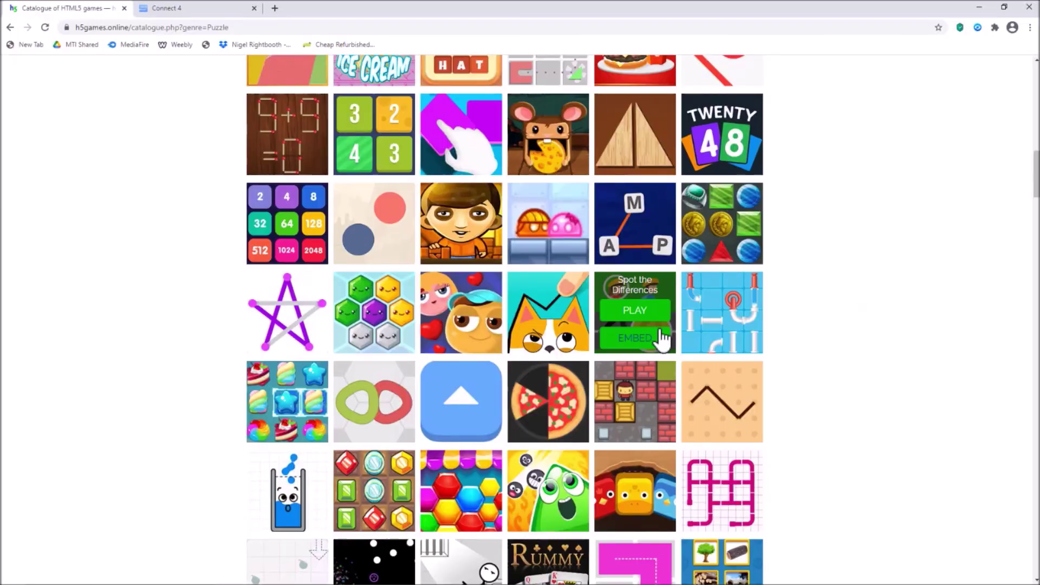
{"action": "scroll", "coordinate": [843, 301], "scroll_direction": "down", "scroll_amount": 10}
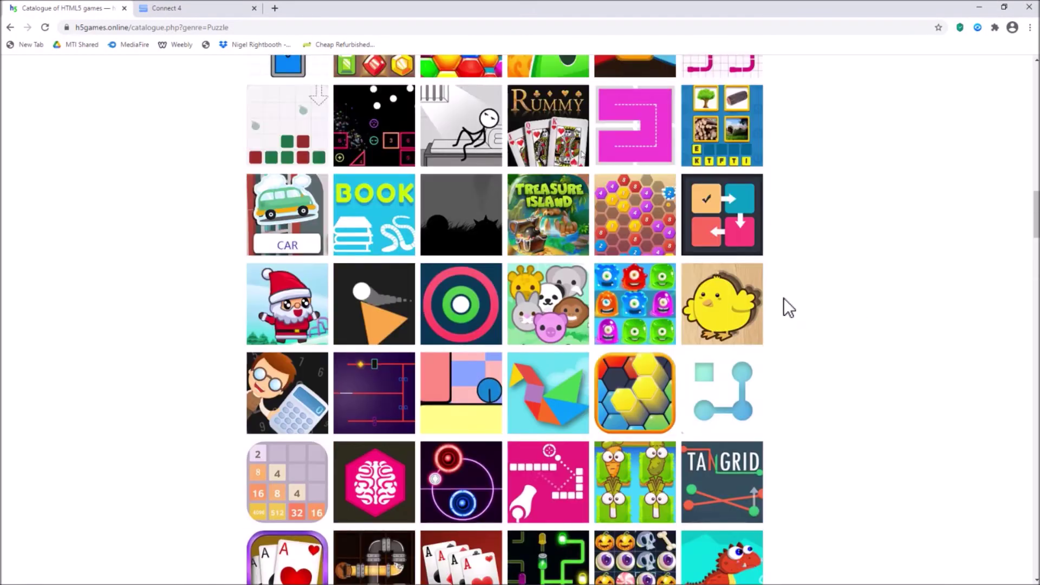
{"action": "scroll", "coordinate": [779, 304], "scroll_direction": "up", "scroll_amount": 12}
{"action": "scroll", "coordinate": [765, 294], "scroll_direction": "up", "scroll_amount": 14}
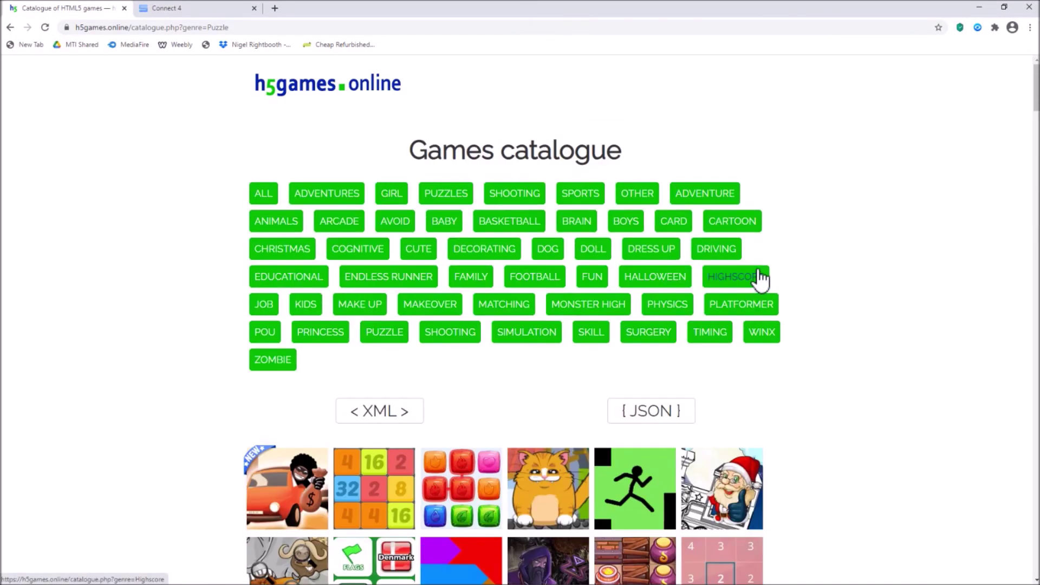
{"action": "scroll", "coordinate": [759, 274], "scroll_direction": "down", "scroll_amount": 7}
{"action": "scroll", "coordinate": [692, 204], "scroll_direction": "up", "scroll_amount": 3}
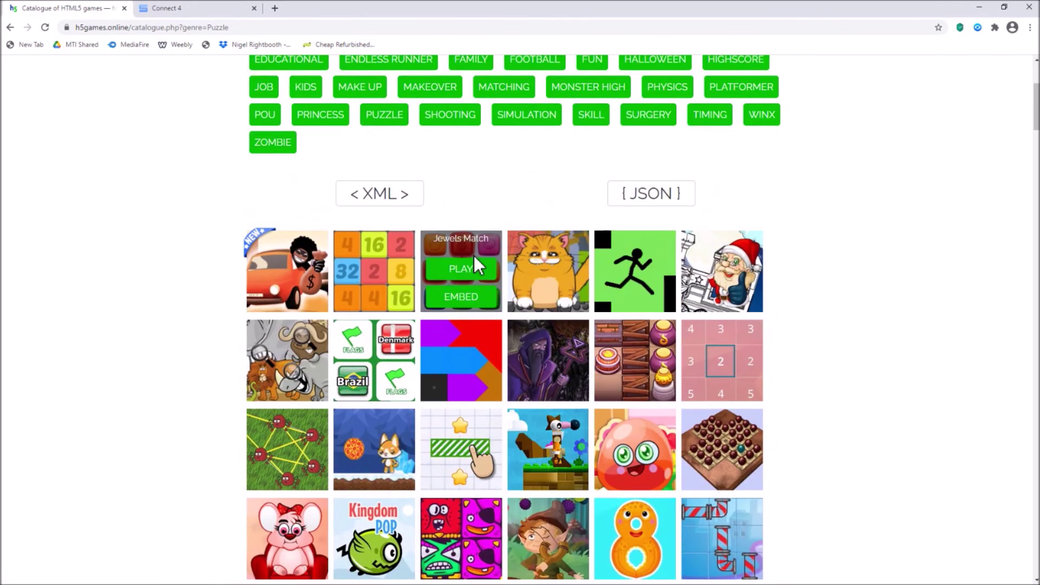
{"action": "mouse_move", "coordinate": [368, 269]}
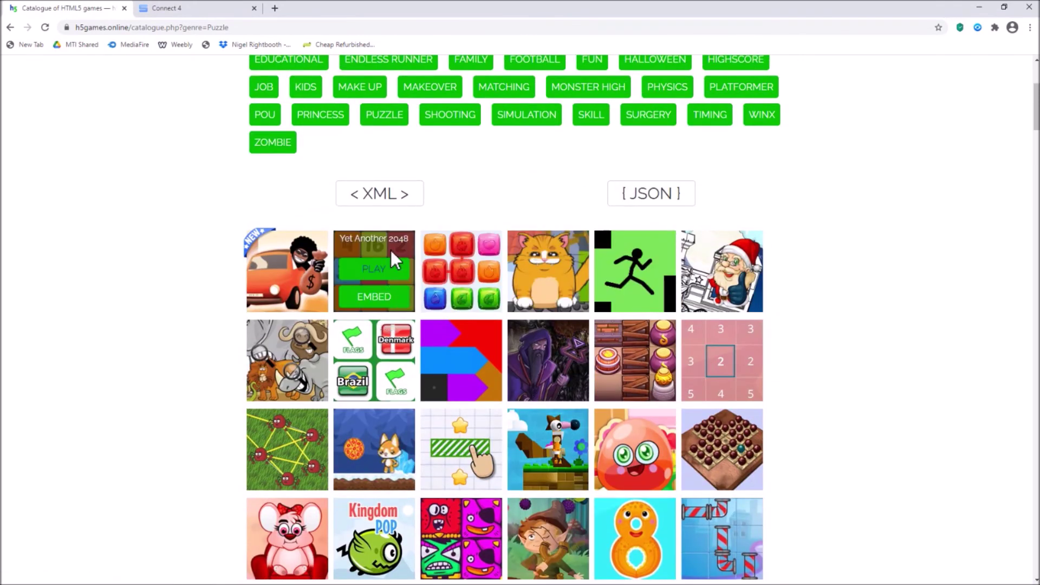
{"action": "left_click", "coordinate": [386, 272]}
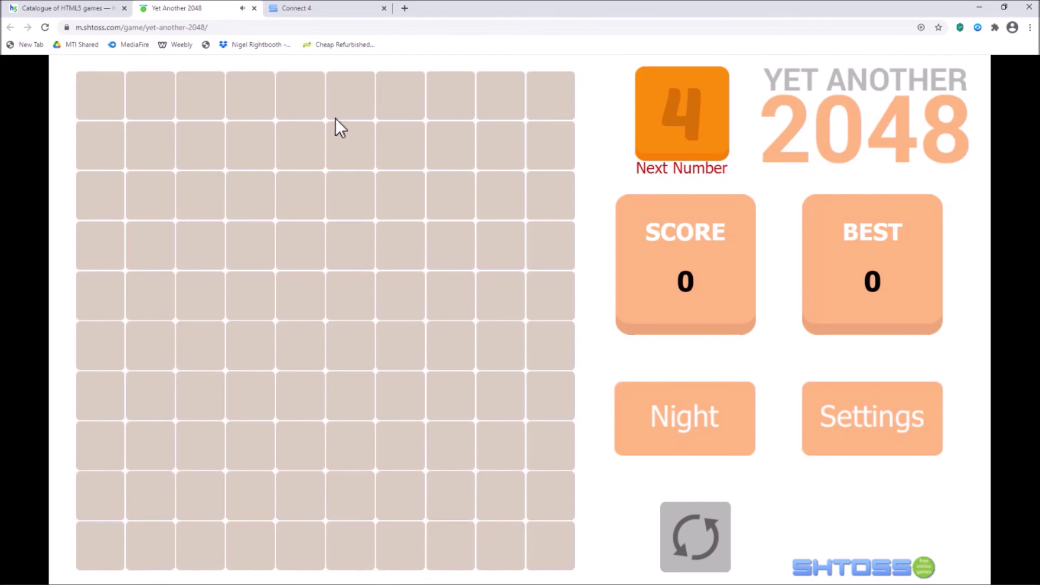
{"action": "left_click", "coordinate": [228, 28]}
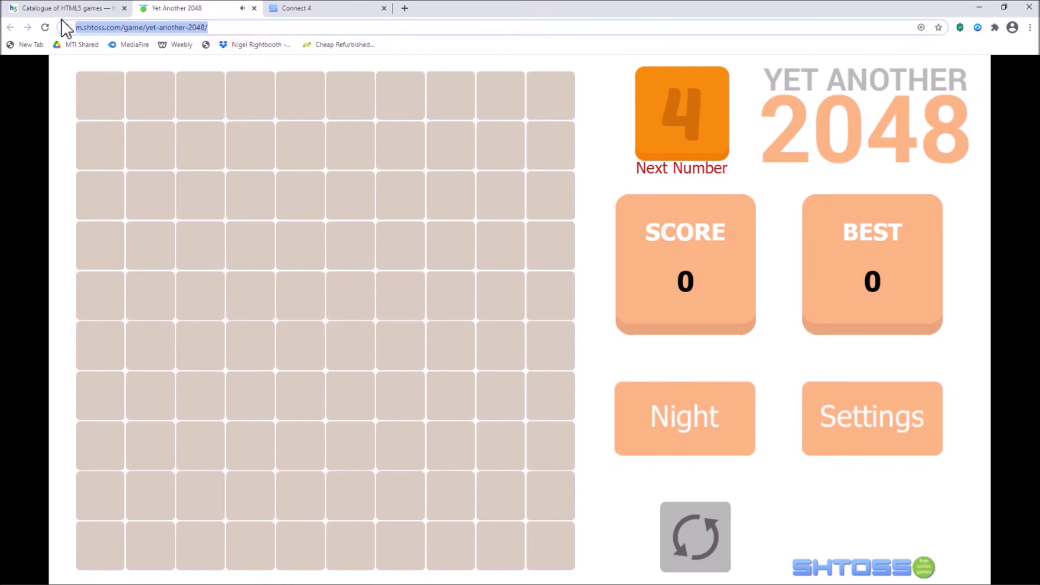
{"action": "right_click", "coordinate": [126, 26]}
{"action": "left_click", "coordinate": [167, 84]}
{"action": "key", "text": "alt+Tab"}
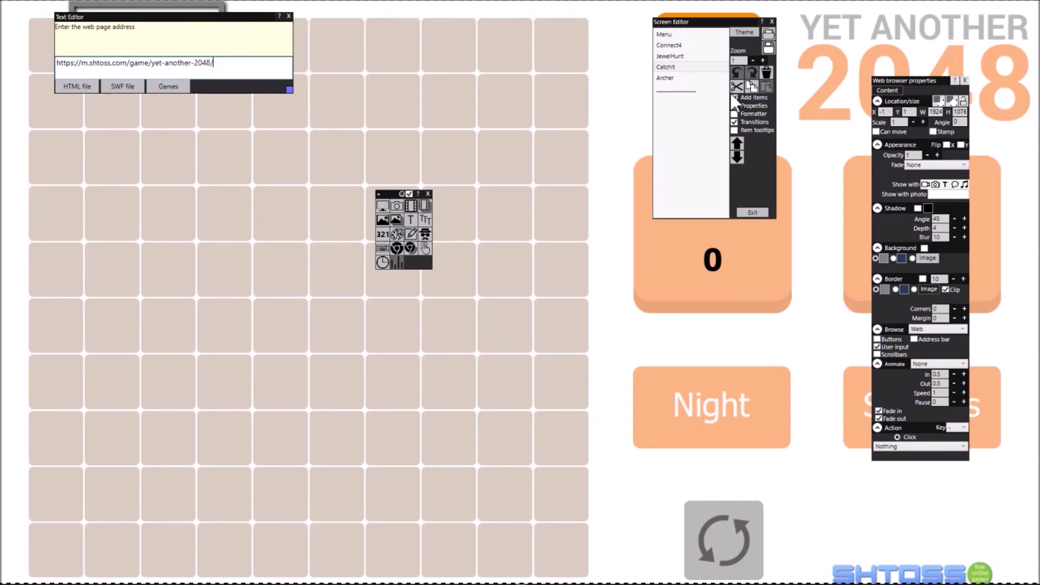
{"action": "left_click", "coordinate": [599, 172]}
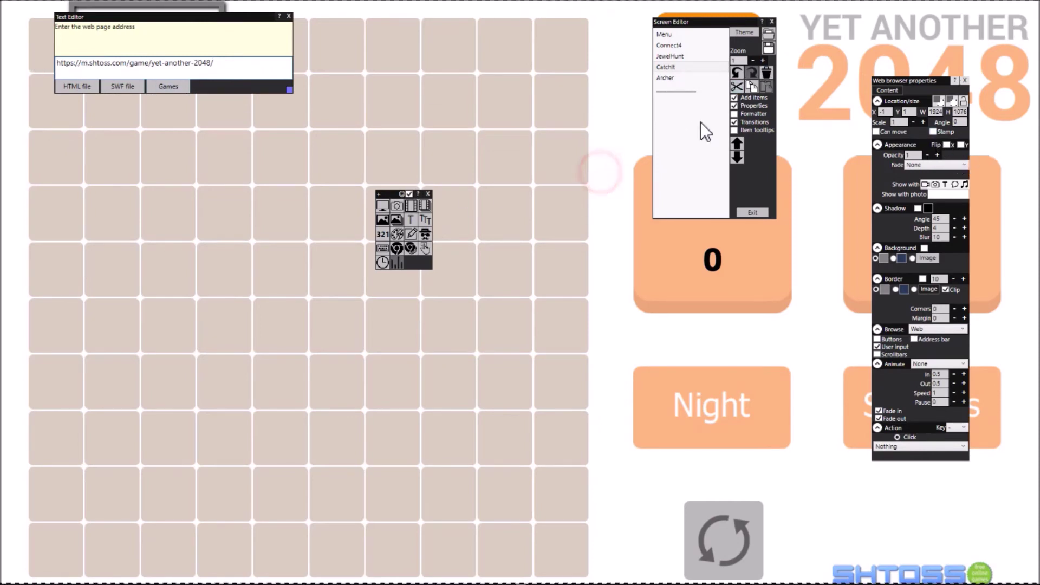
{"action": "left_click", "coordinate": [737, 77]}
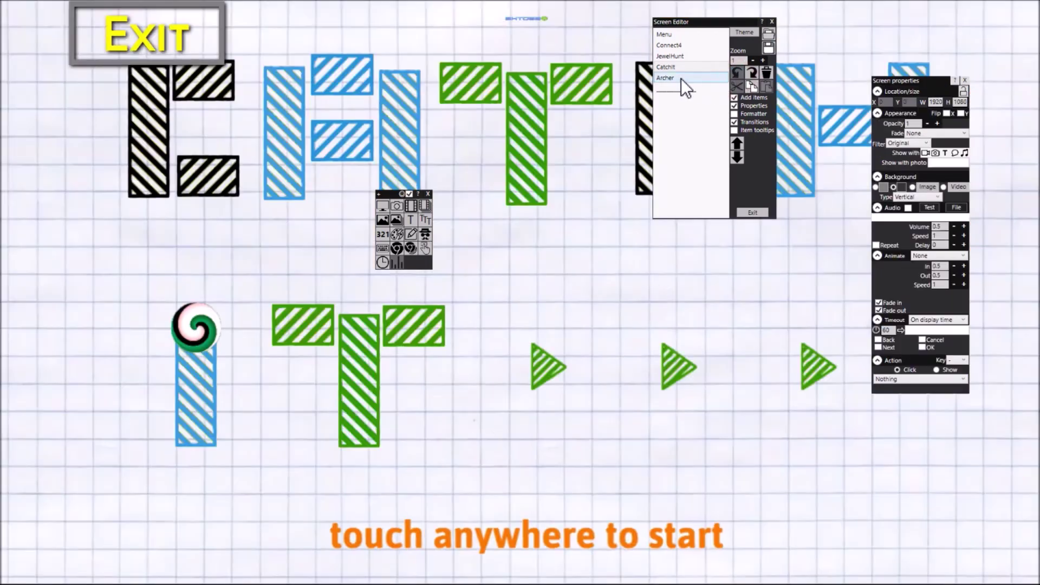
Step: Open the Archer screen, shrink its web browser item to about 989 by 599, and place it at about X 212, Y 60
{"action": "left_click", "coordinate": [681, 79]}
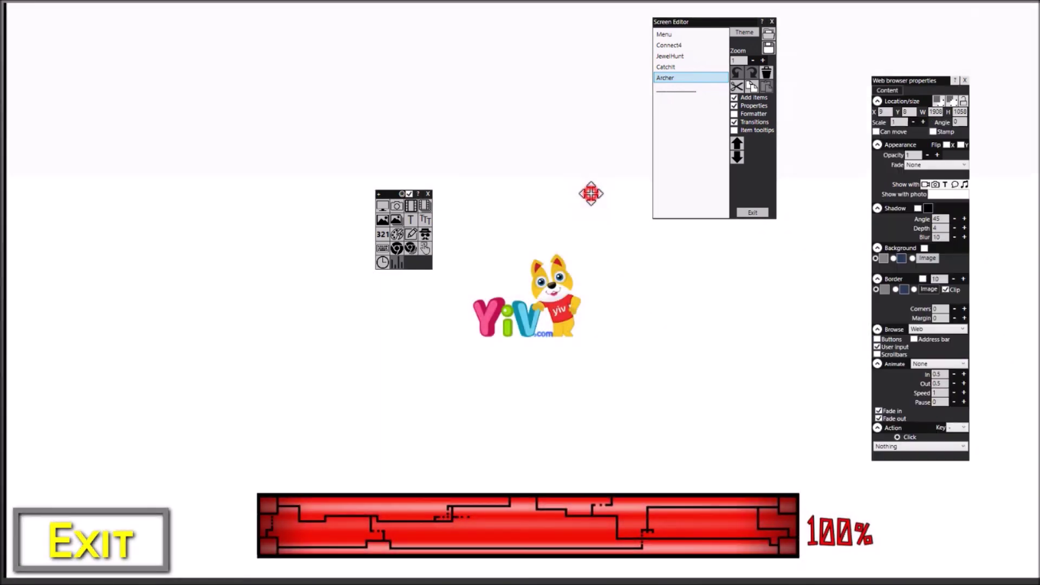
{"action": "left_click", "coordinate": [591, 193]}
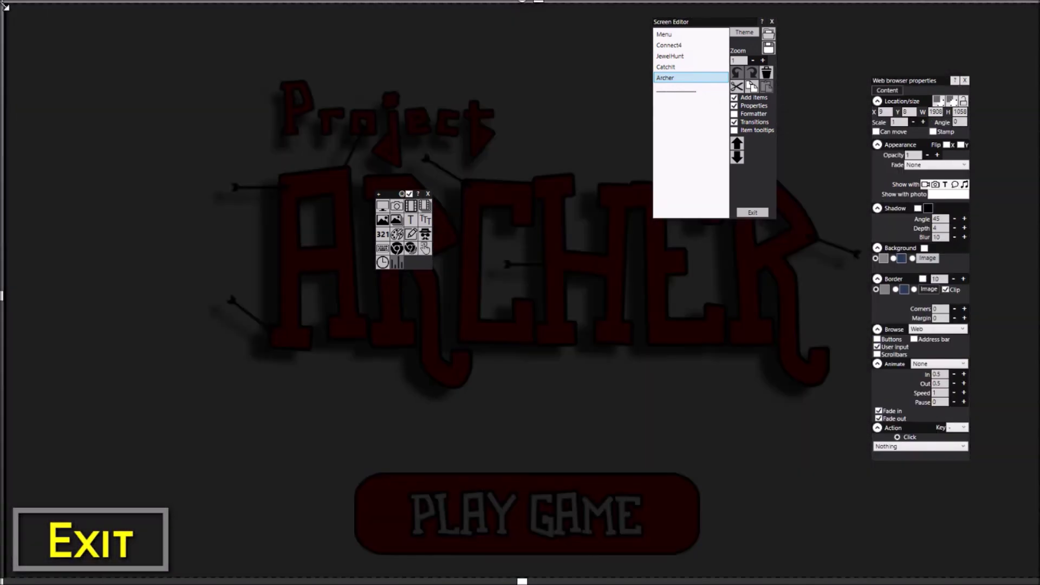
{"action": "left_click_drag", "start_coordinate": [6, 6], "coordinate": [501, 162]}
{"action": "left_click_drag", "start_coordinate": [716, 331], "coordinate": [327, 193]}
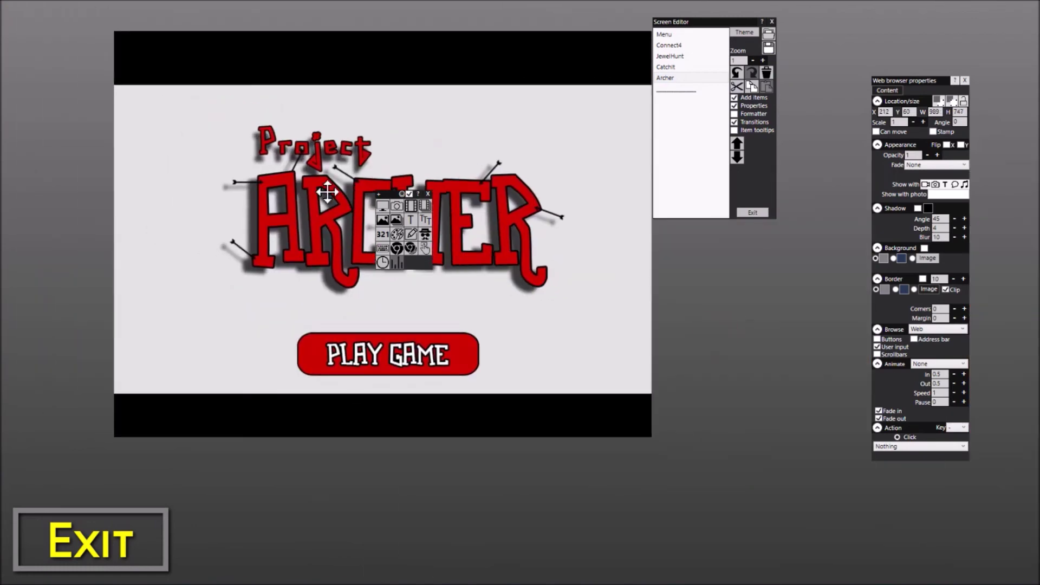
{"action": "left_click_drag", "start_coordinate": [385, 448], "coordinate": [469, 358]}
Step: Show the Archer browser item's web page address, close the Yet Another 2048 page in Chrome, and switch back to RightBooth
{"action": "double_click", "coordinate": [495, 167]}
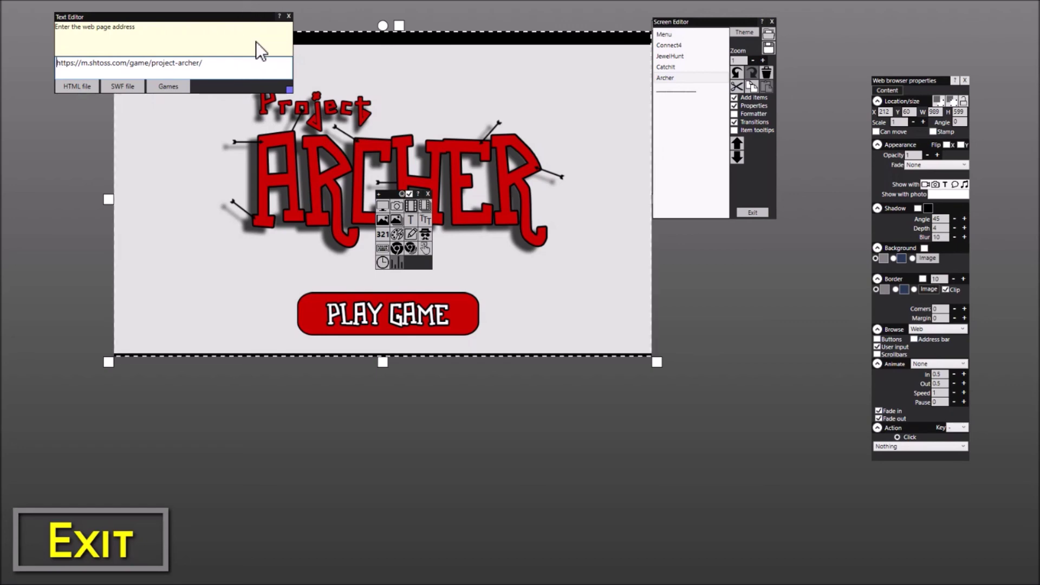
{"action": "key", "text": "alt+Tab"}
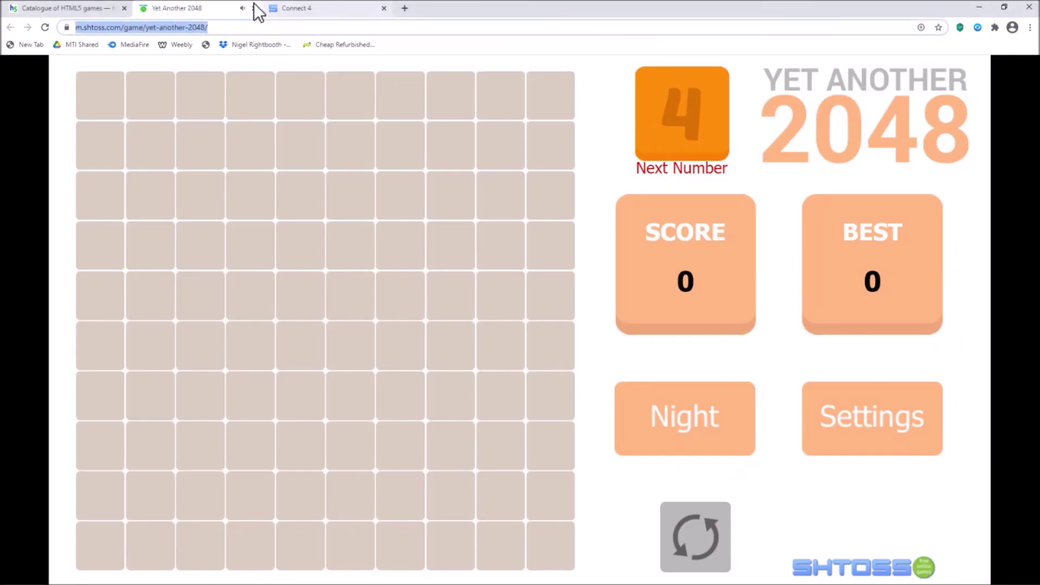
{"action": "left_click", "coordinate": [254, 8]}
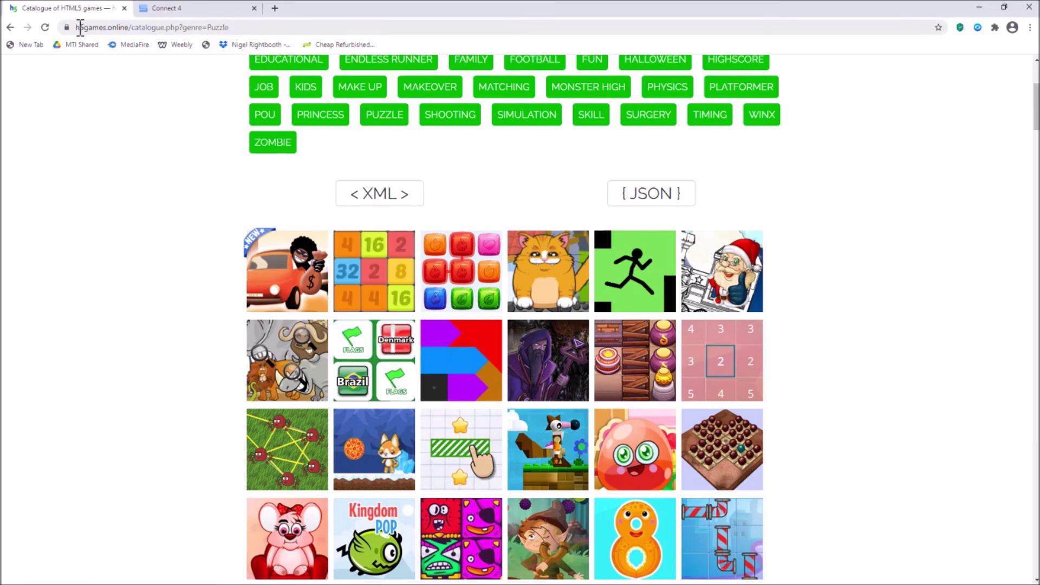
{"action": "key", "text": "alt+Tab"}
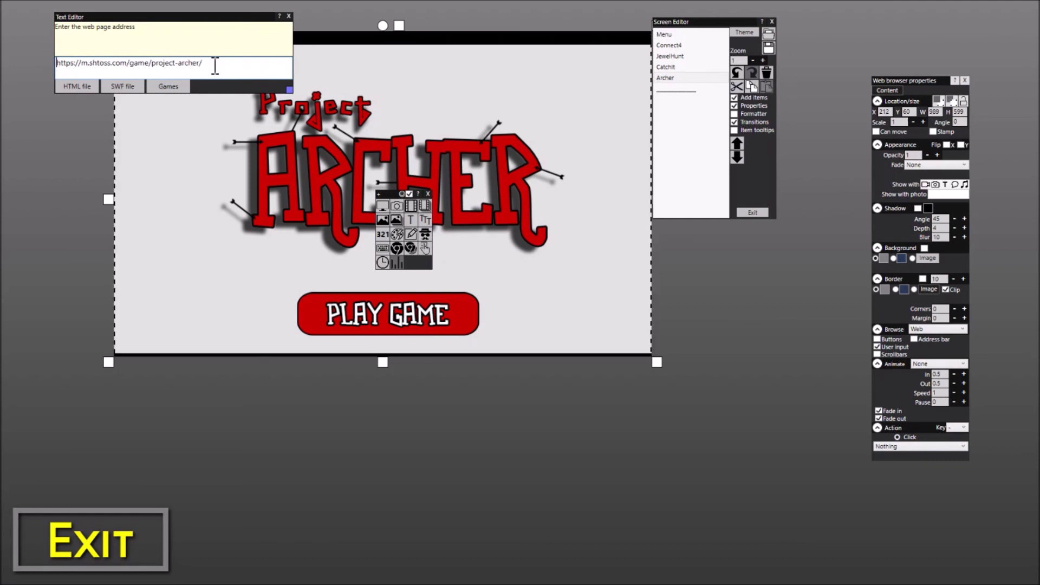
Step: Enlarge the Archer browser item to about 1495 by 841, place it at about X 192, Y 134, and open the Menu screen
{"action": "left_click_drag", "start_coordinate": [468, 166], "coordinate": [556, 236]}
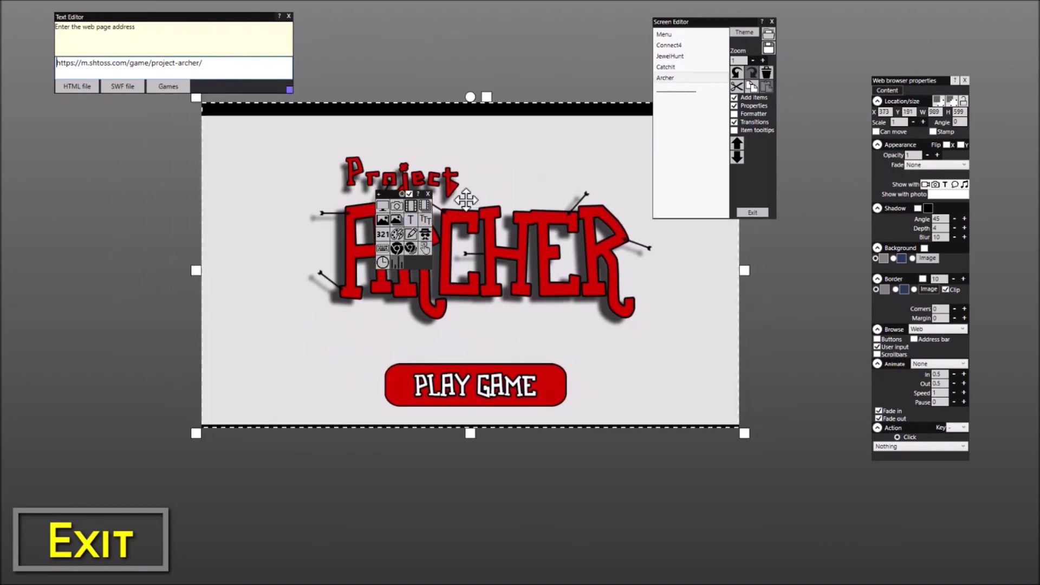
{"action": "left_click_drag", "start_coordinate": [487, 398], "coordinate": [477, 417]}
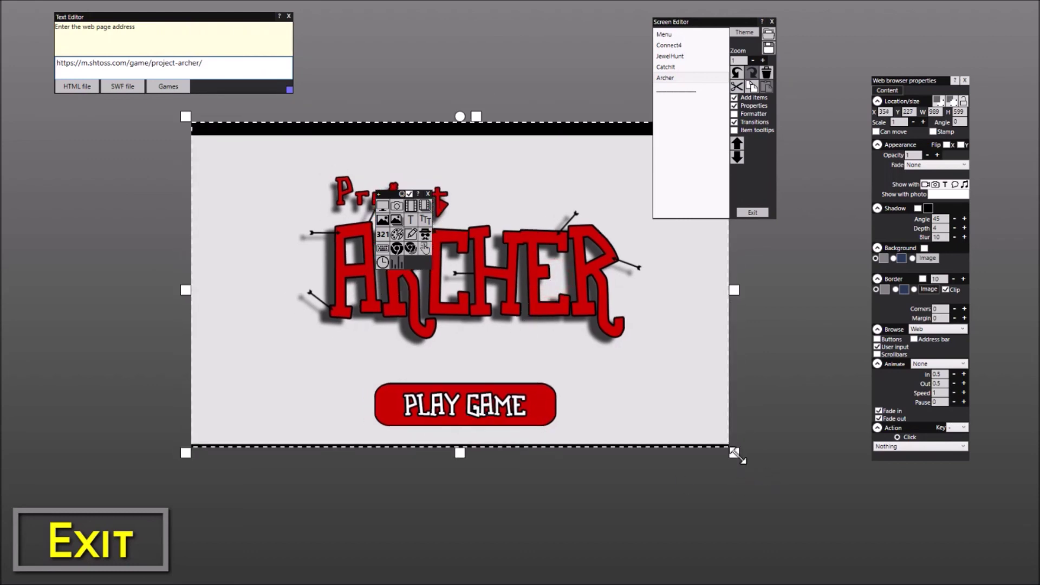
{"action": "left_click_drag", "start_coordinate": [734, 452], "coordinate": [1024, 579]}
{"action": "left_click_drag", "start_coordinate": [743, 412], "coordinate": [656, 361]}
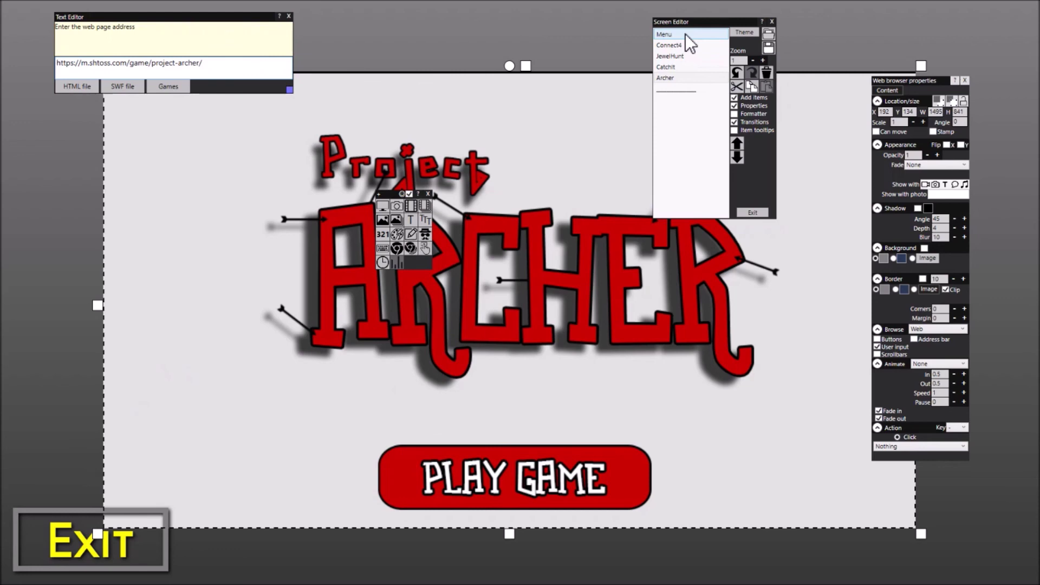
{"action": "left_click", "coordinate": [699, 35]}
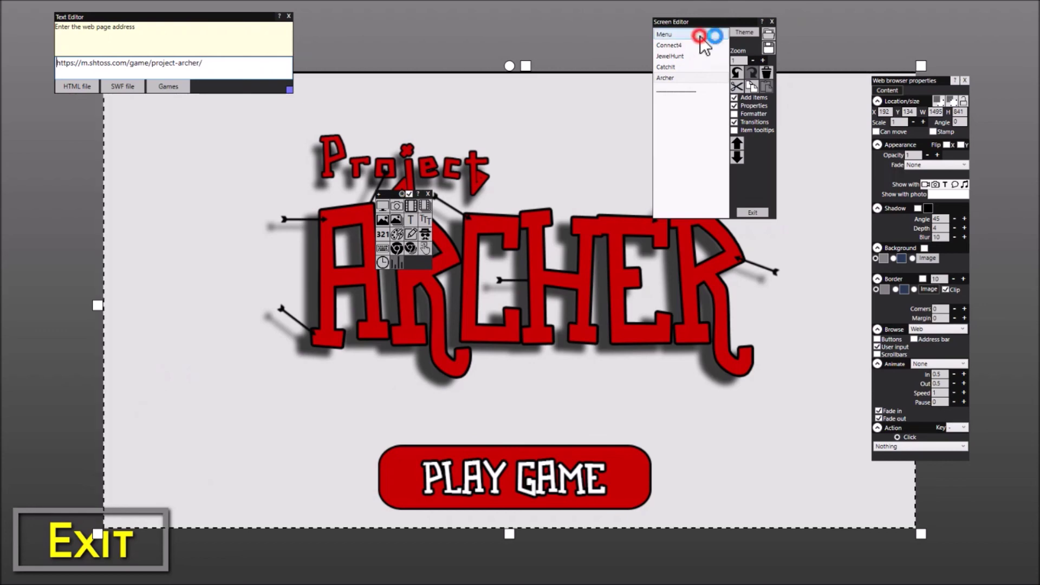